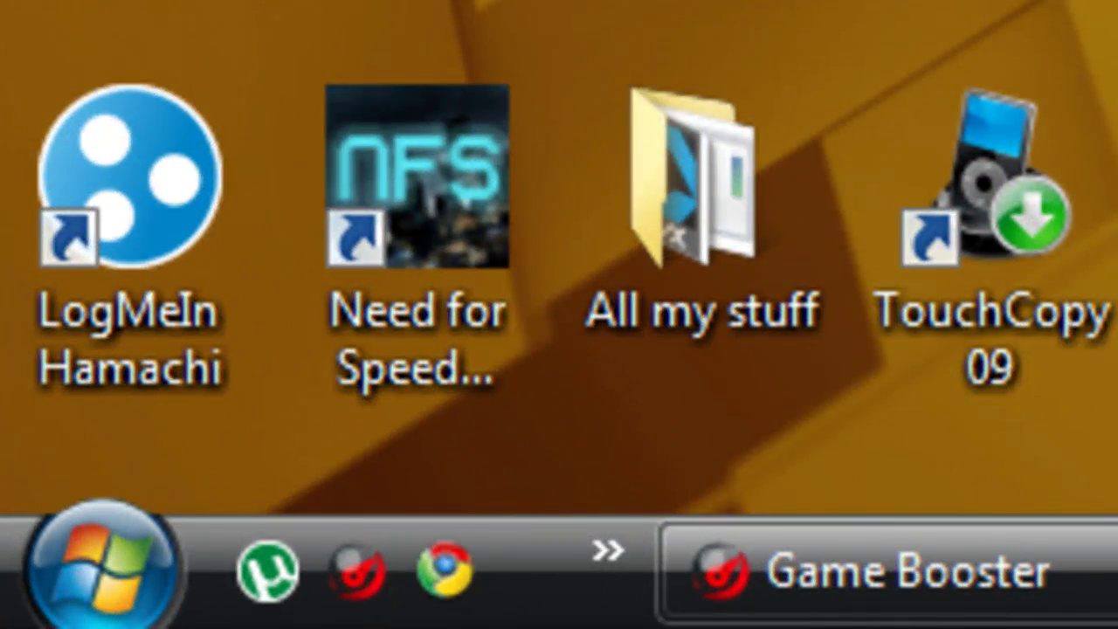
Step: Launch Chrome and go to planetminecraft.com
{"action": "left_click", "coordinate": [445, 569]}
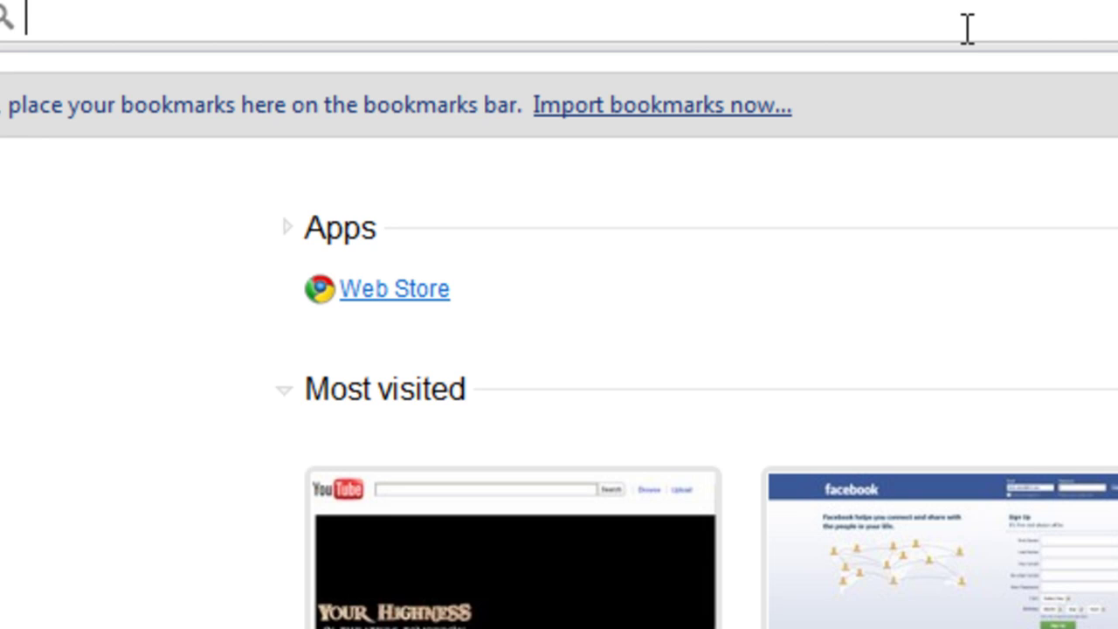
{"action": "type", "text": "plan"}
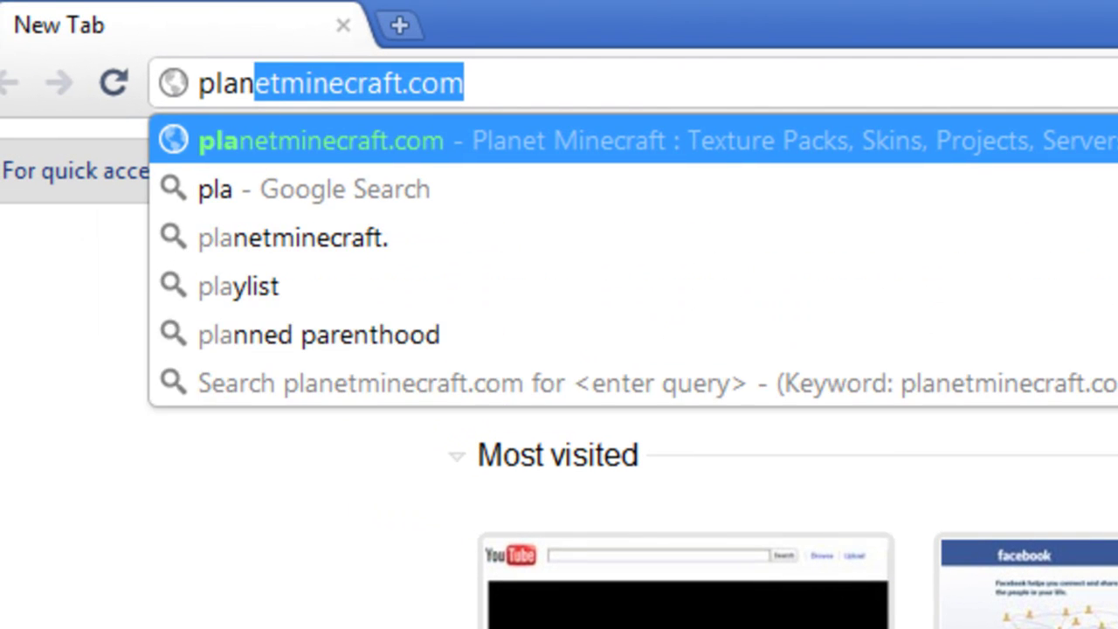
{"action": "type", "text": "etmine"}
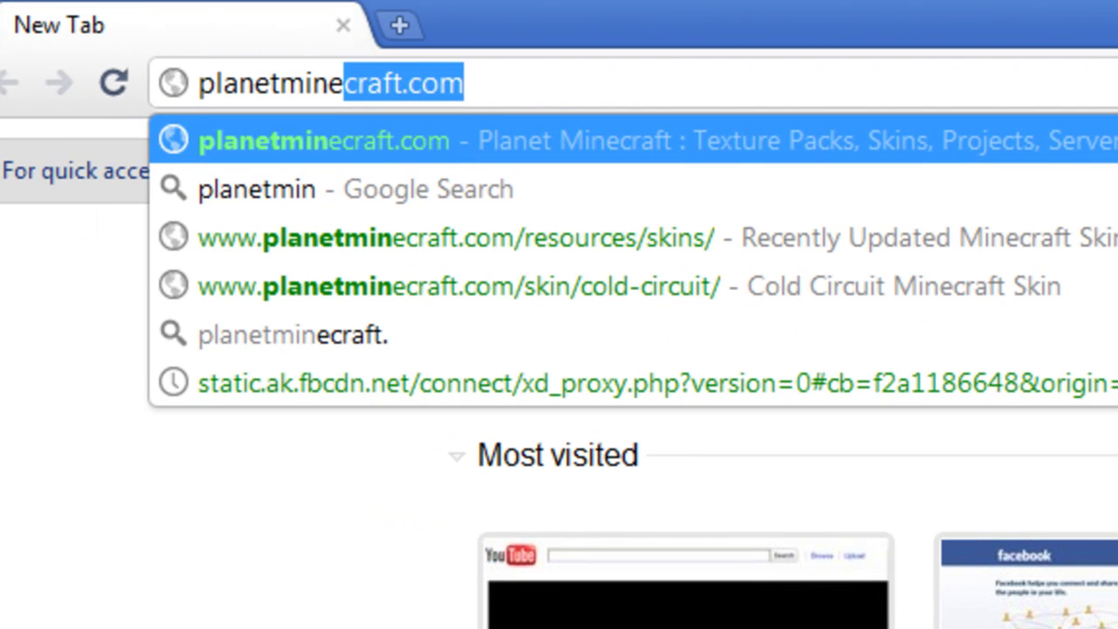
{"action": "type", "text": "craft"}
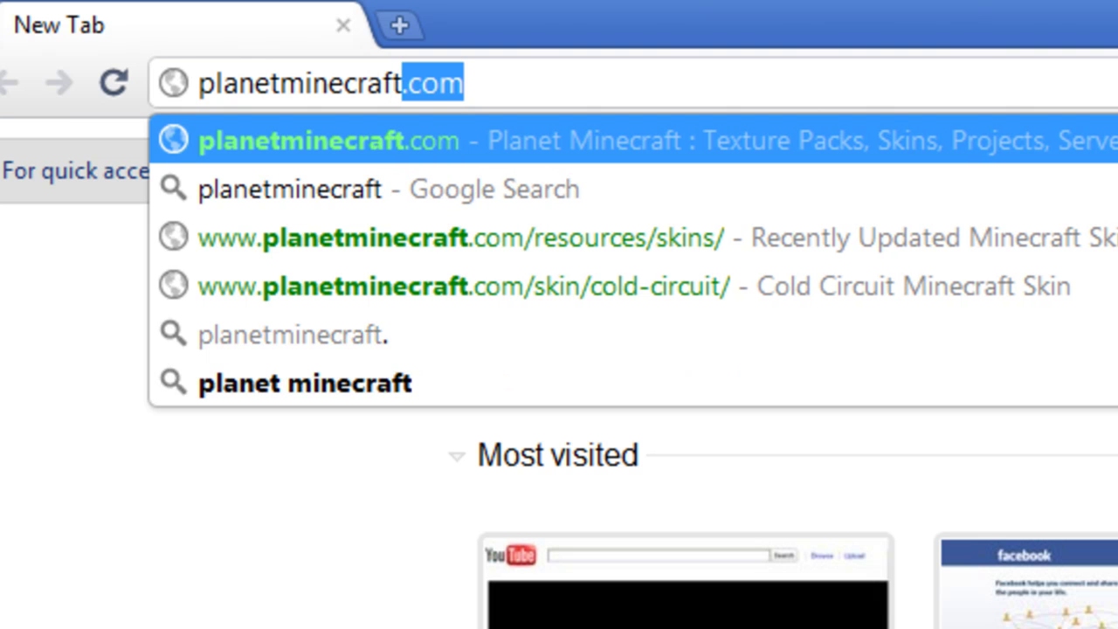
{"action": "type", "text": ".com"}
{"action": "key", "text": "Return"}
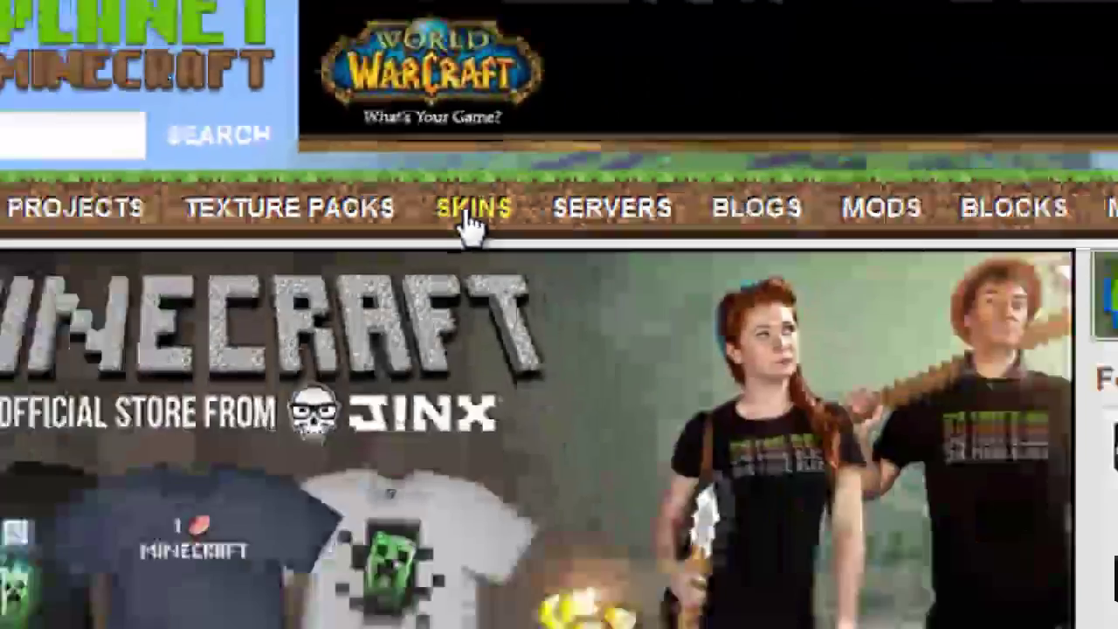
Step: Open the Skins section and scroll through the Recently Updated Minecraft Skins list
{"action": "left_click", "coordinate": [480, 322]}
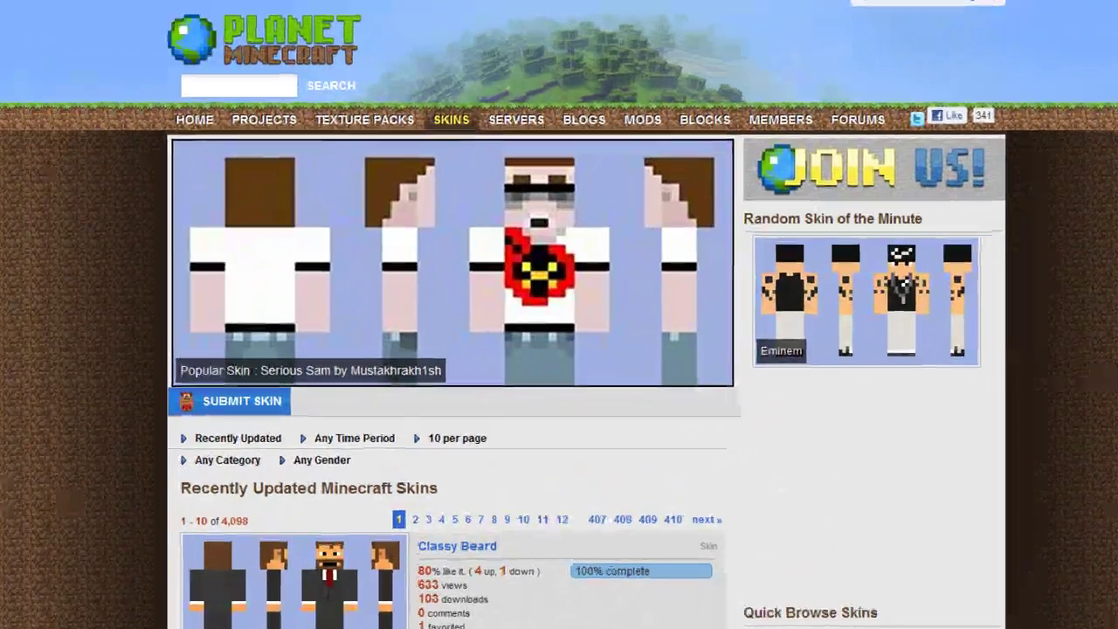
{"action": "scroll", "coordinate": [1070, 168], "scroll_direction": "down", "scroll_amount": 6}
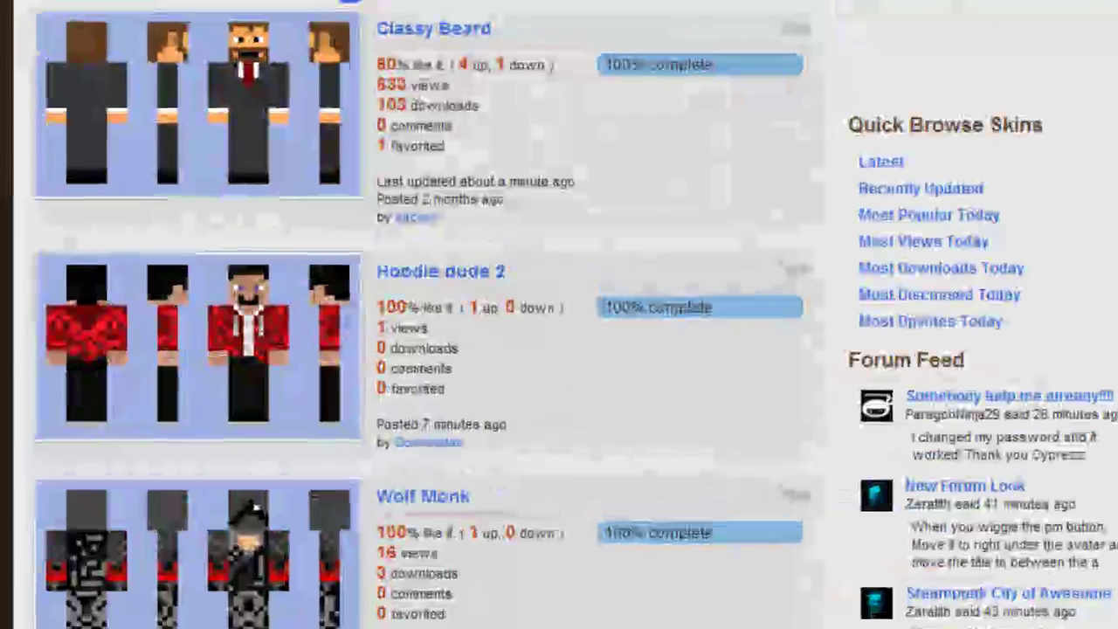
{"action": "scroll", "coordinate": [1070, 168], "scroll_direction": "up", "scroll_amount": 6}
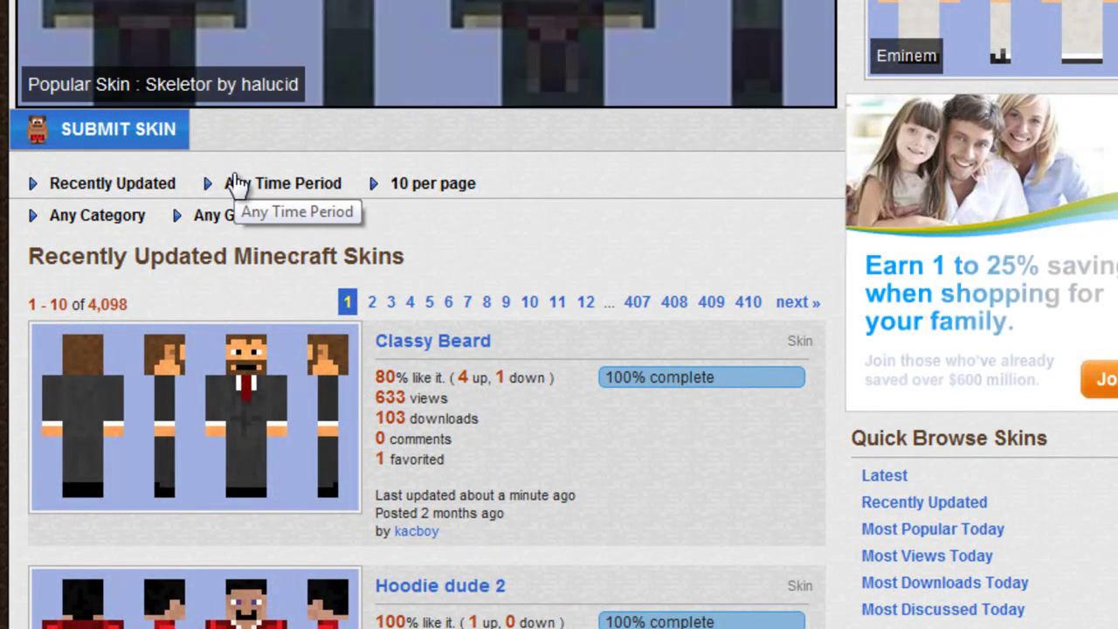
{"action": "scroll", "coordinate": [236, 182], "scroll_direction": "up", "scroll_amount": 3}
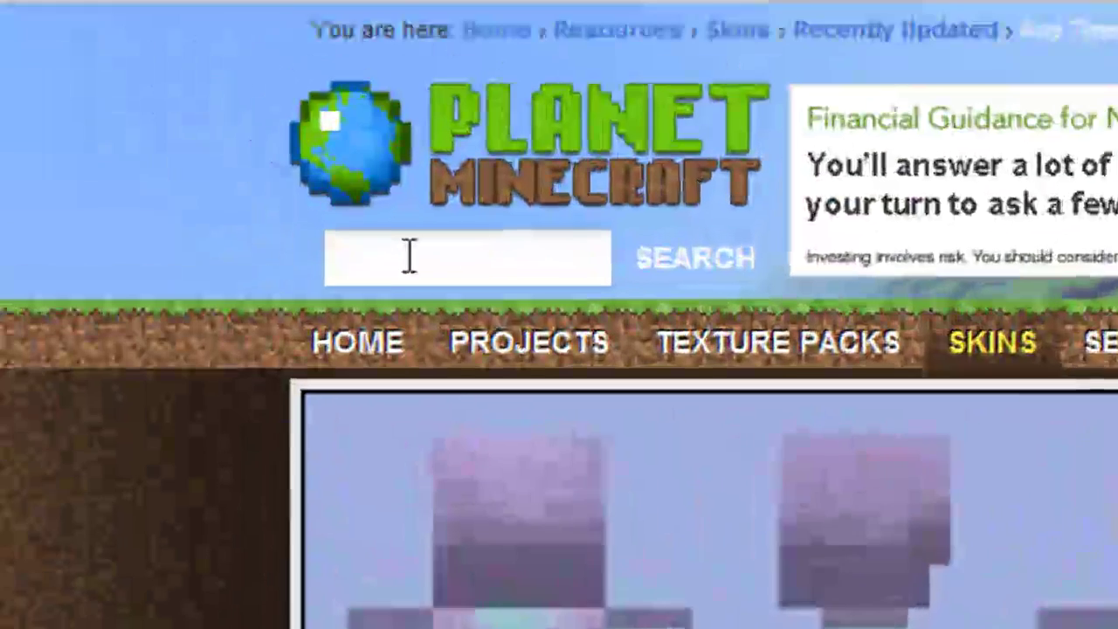
Step: Search the site for 'creeper' and scroll the 184 results down to Creeper Variaton - Lava
{"action": "left_click", "coordinate": [462, 305]}
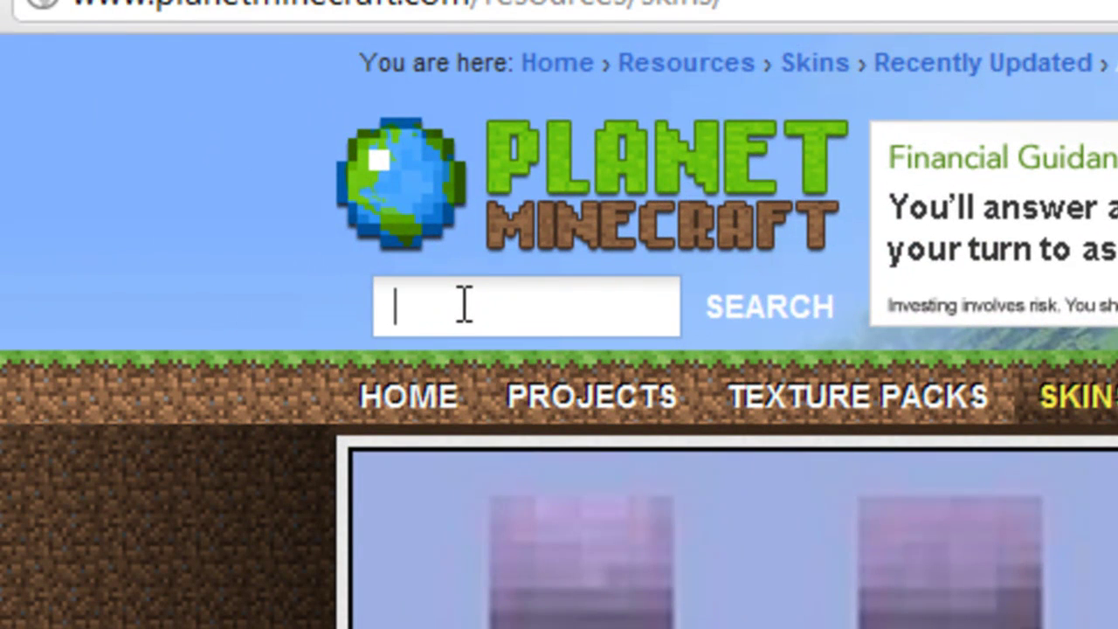
{"action": "type", "text": "creeper"}
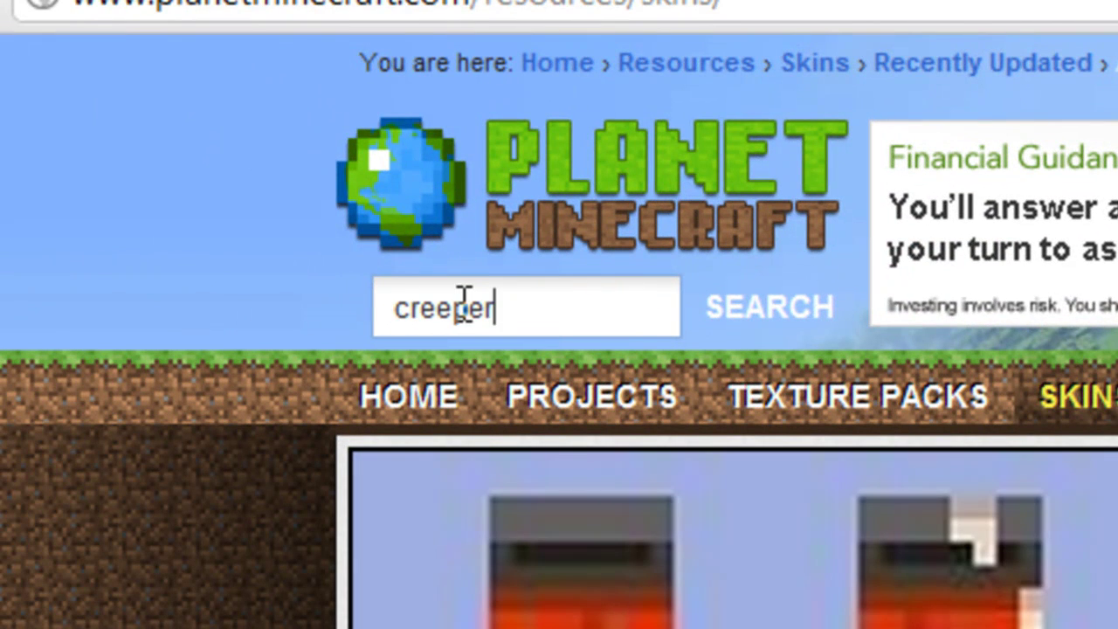
{"action": "key", "text": "Return"}
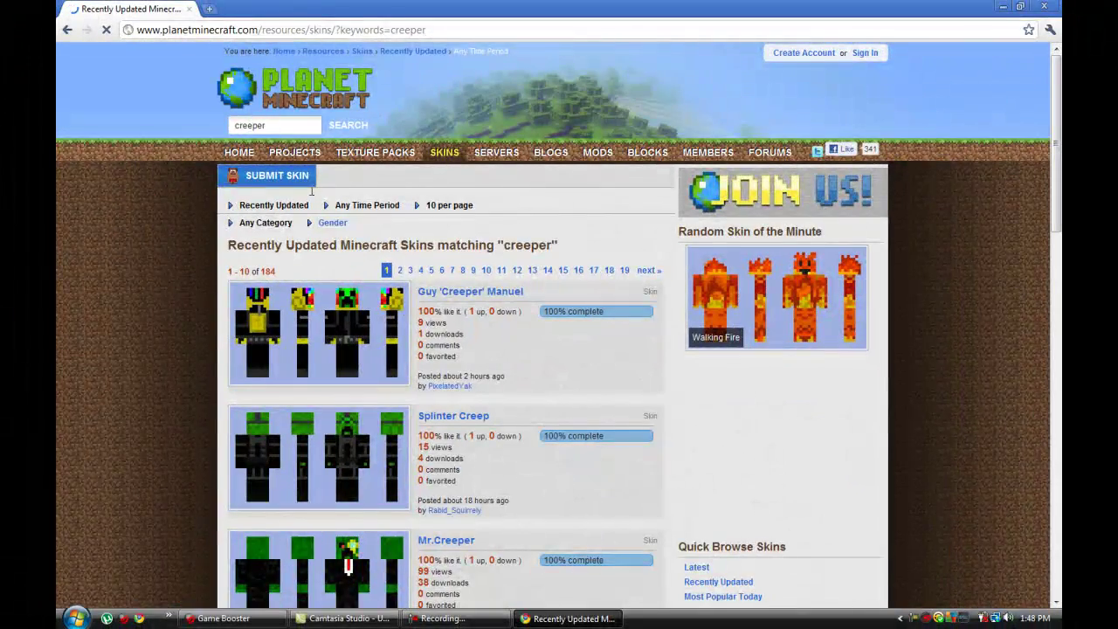
{"action": "scroll", "coordinate": [494, 334], "scroll_direction": "down", "scroll_amount": 3}
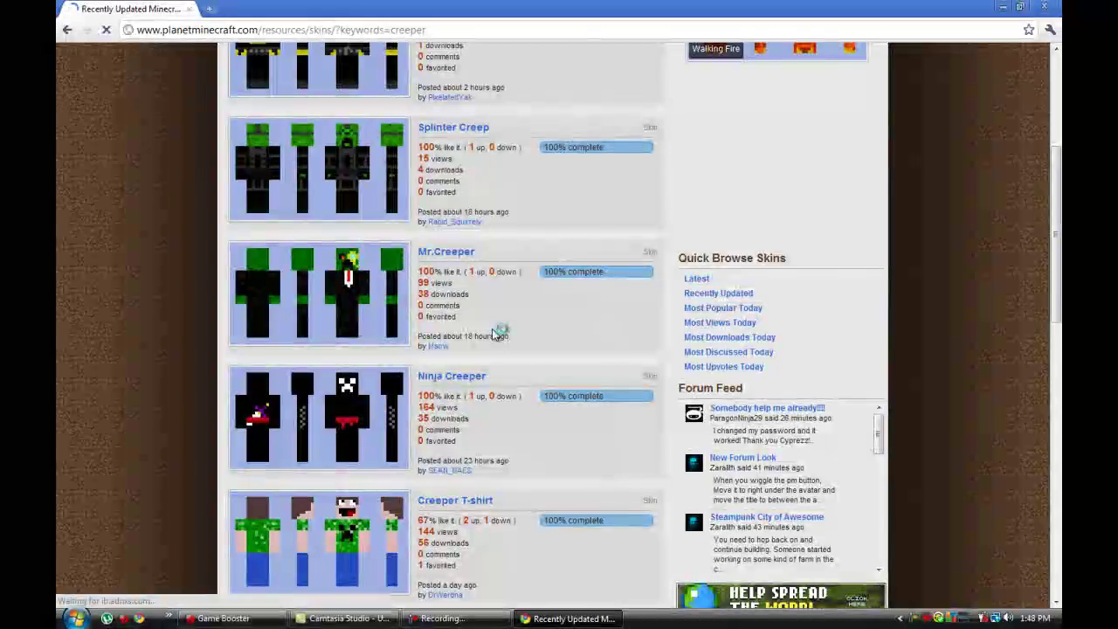
{"action": "scroll", "coordinate": [492, 329], "scroll_direction": "down", "scroll_amount": 1}
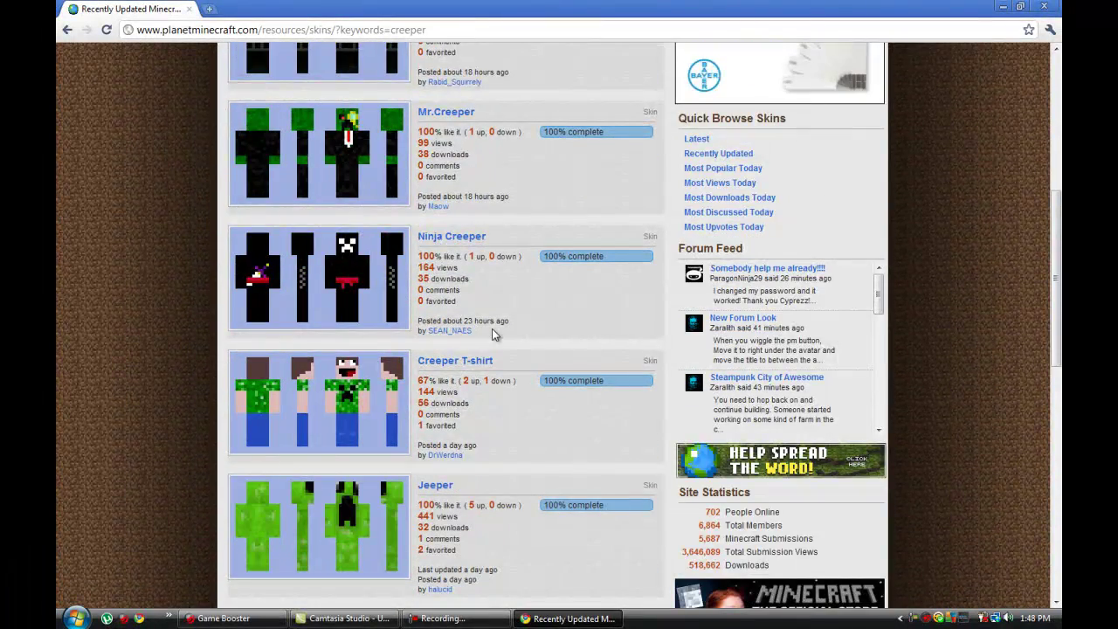
{"action": "scroll", "coordinate": [492, 329], "scroll_direction": "down", "scroll_amount": 1}
{"action": "scroll", "coordinate": [493, 336], "scroll_direction": "down", "scroll_amount": 5}
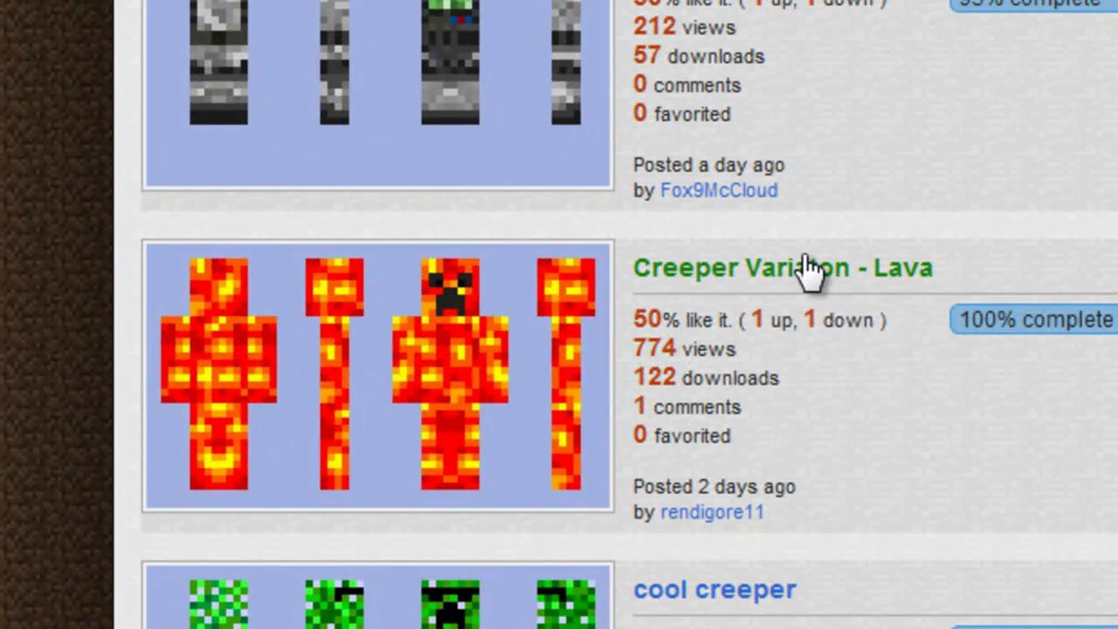
Step: Open the Creeper Variaton - Lava skin page and load its 3D preview
{"action": "left_click", "coordinate": [807, 271]}
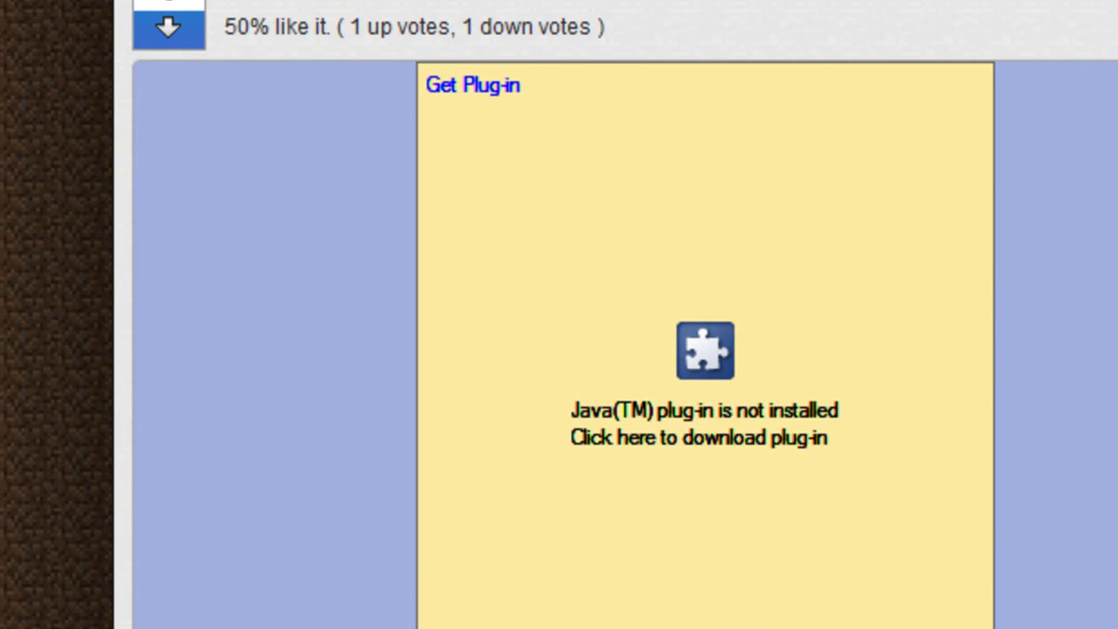
{"action": "left_click", "coordinate": [812, 409]}
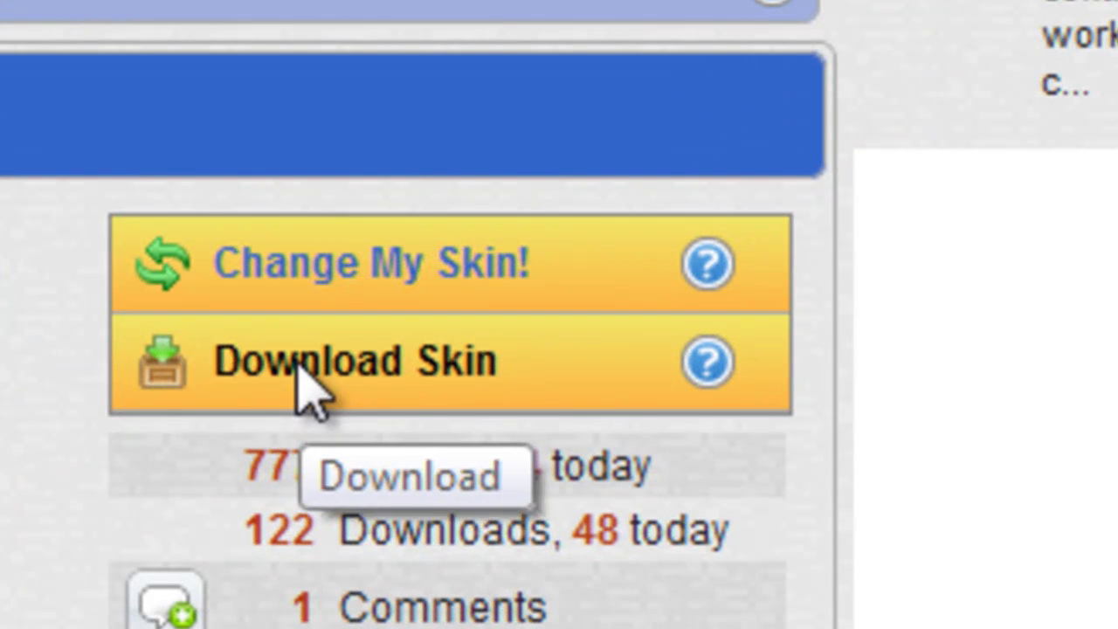
Step: Download the lava skin to the Desktop as char.png, overwriting the existing char.png
{"action": "left_click", "coordinate": [301, 367]}
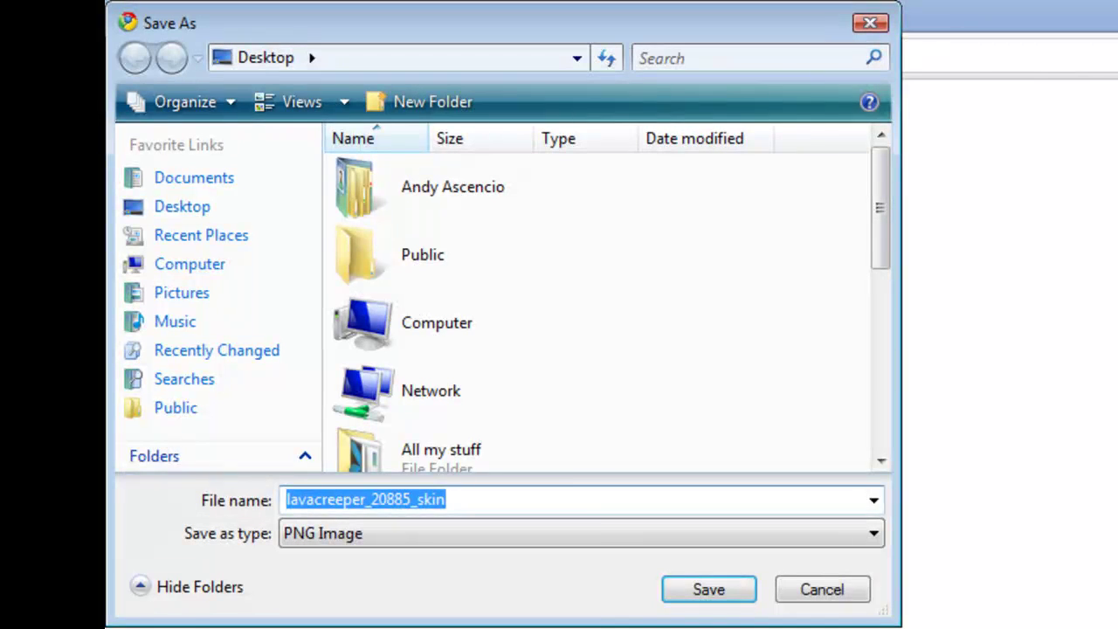
{"action": "key", "text": "BackSpace"}
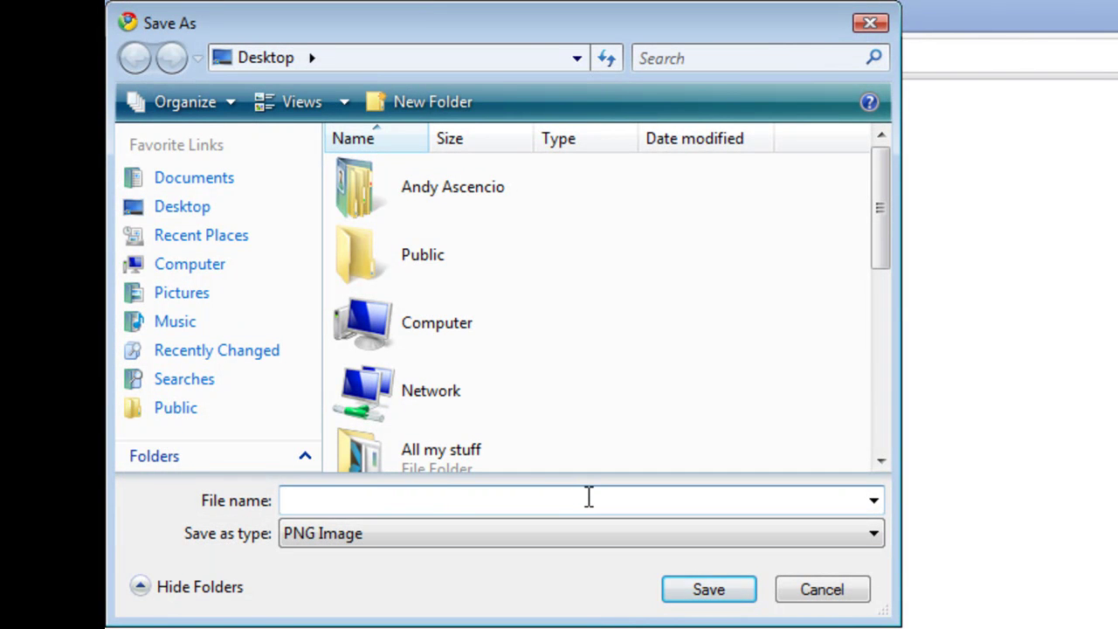
{"action": "type", "text": "char"}
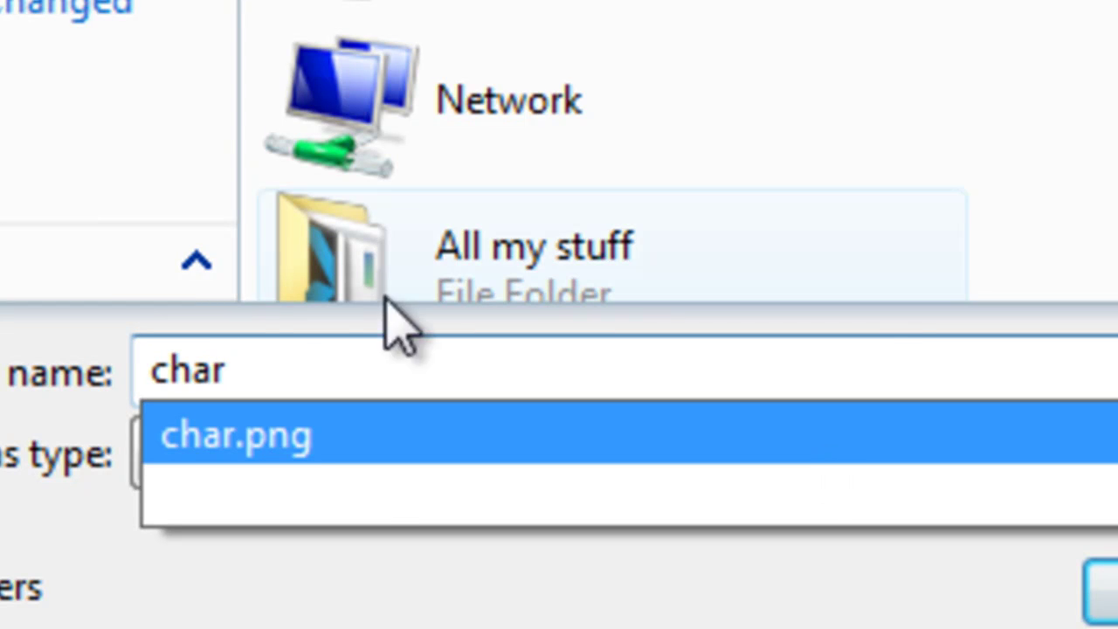
{"action": "key", "text": "Escape"}
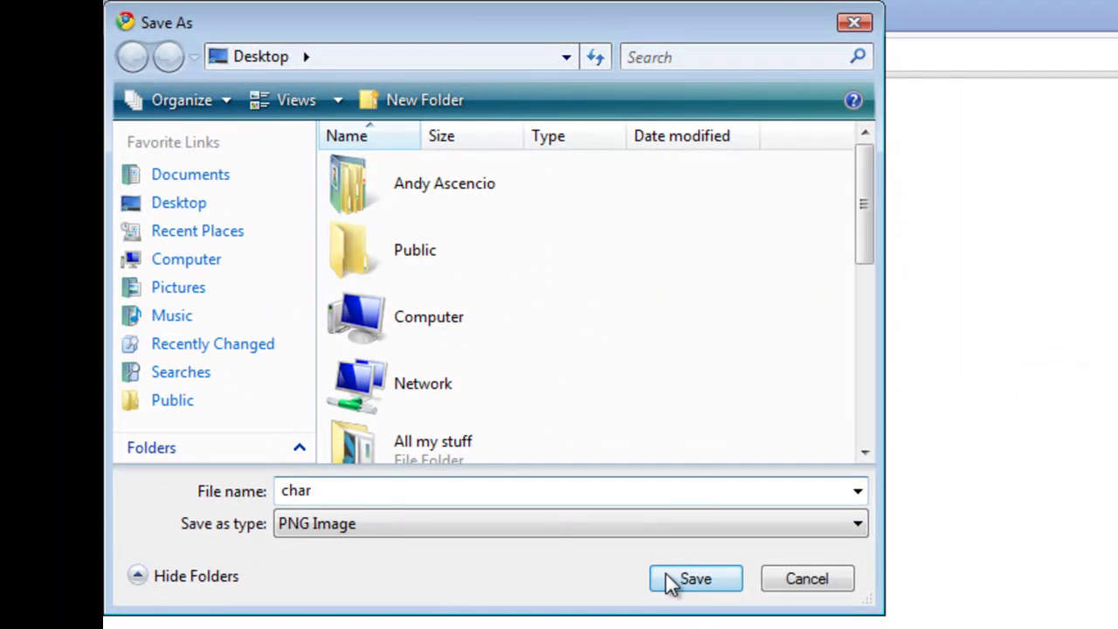
{"action": "left_click", "coordinate": [751, 584]}
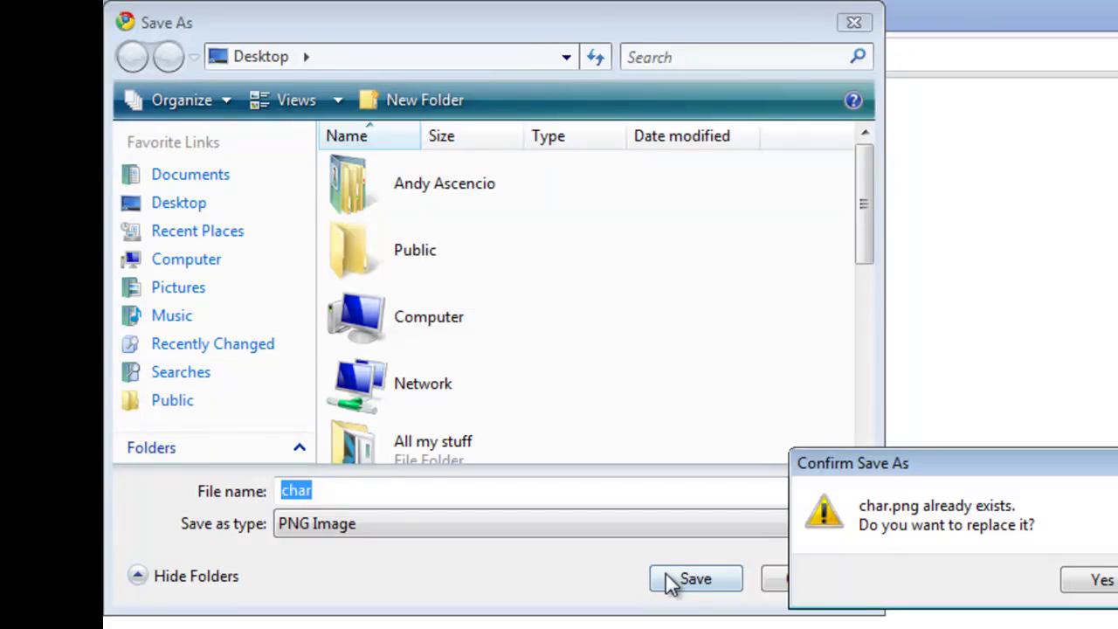
{"action": "key", "text": "y"}
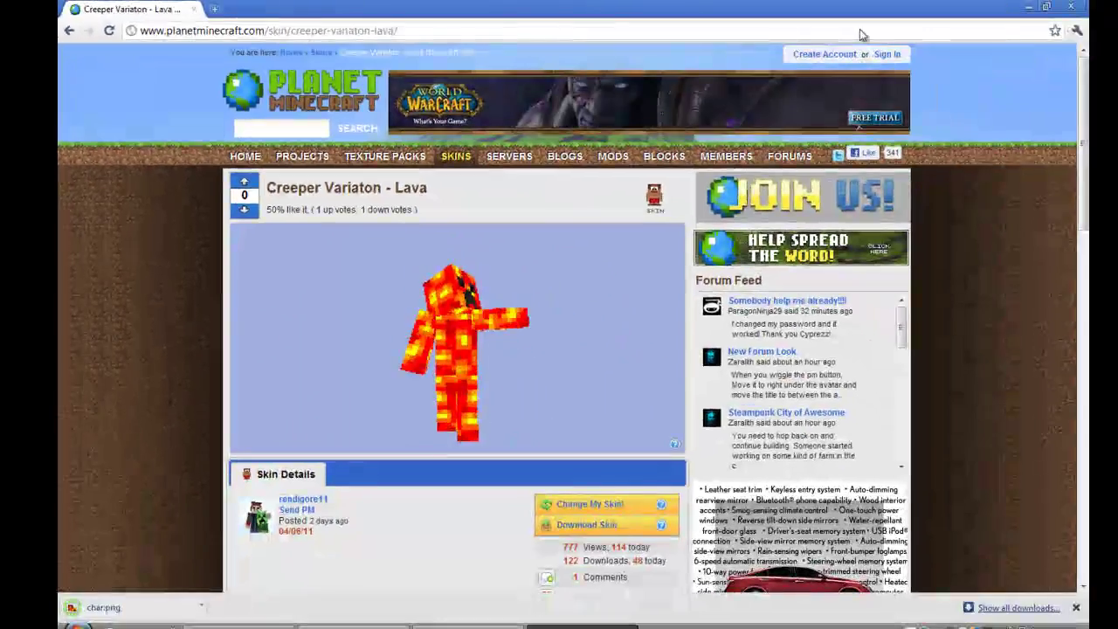
{"action": "left_click", "coordinate": [1028, 7]}
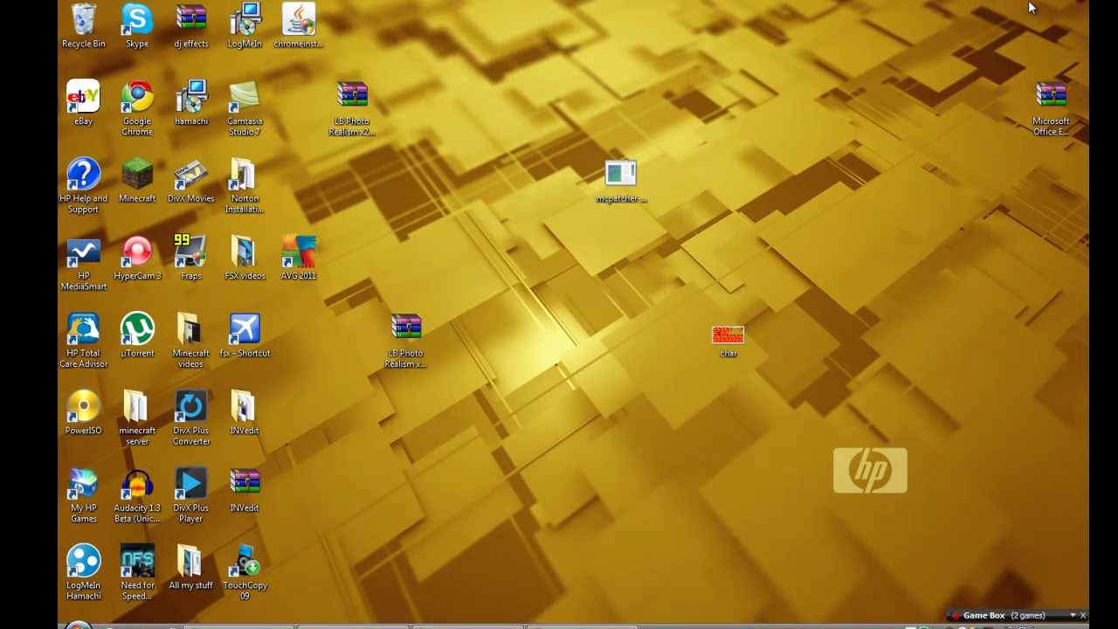
{"action": "double_click", "coordinate": [741, 341]}
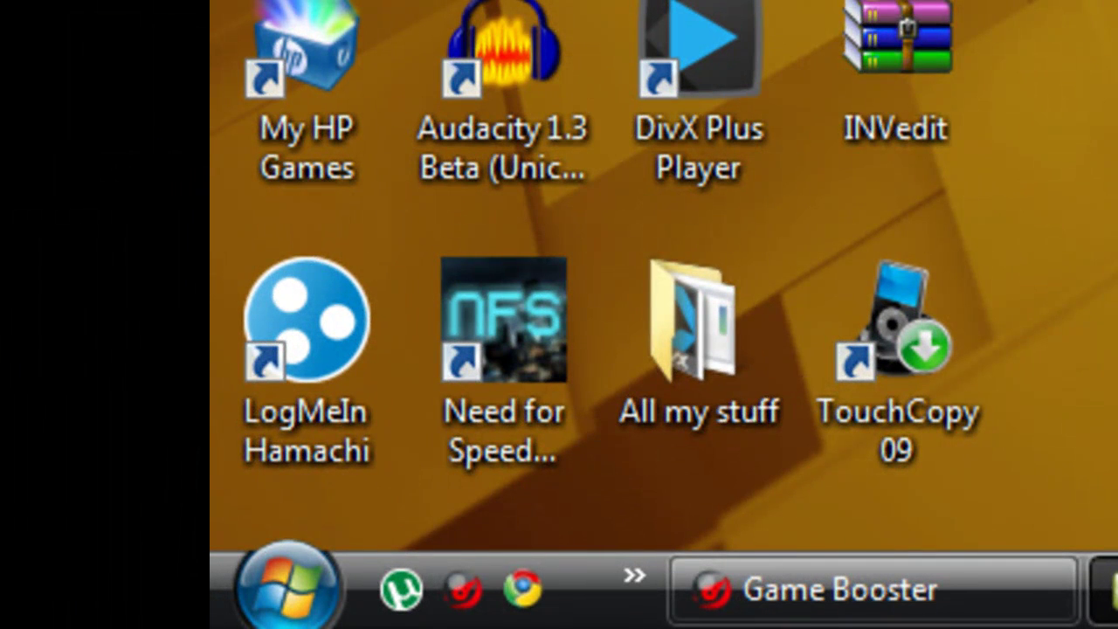
Step: Run %appdata% from Start Search to open the AppData\Roaming folder
{"action": "left_click", "coordinate": [279, 597]}
{"action": "left_click", "coordinate": [497, 485]}
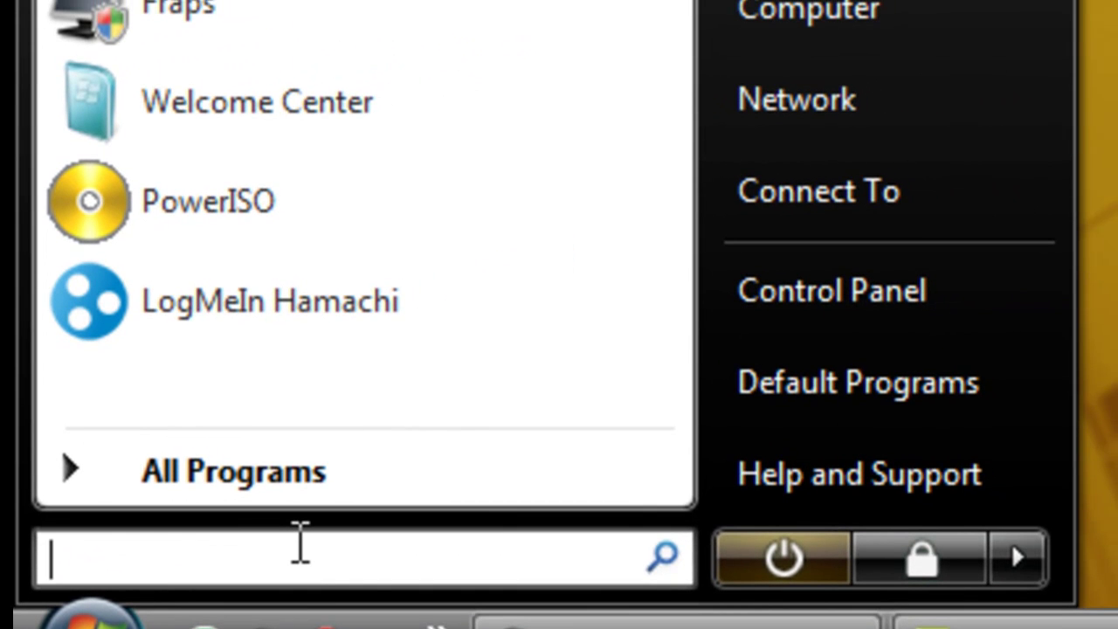
{"action": "type", "text": "%"}
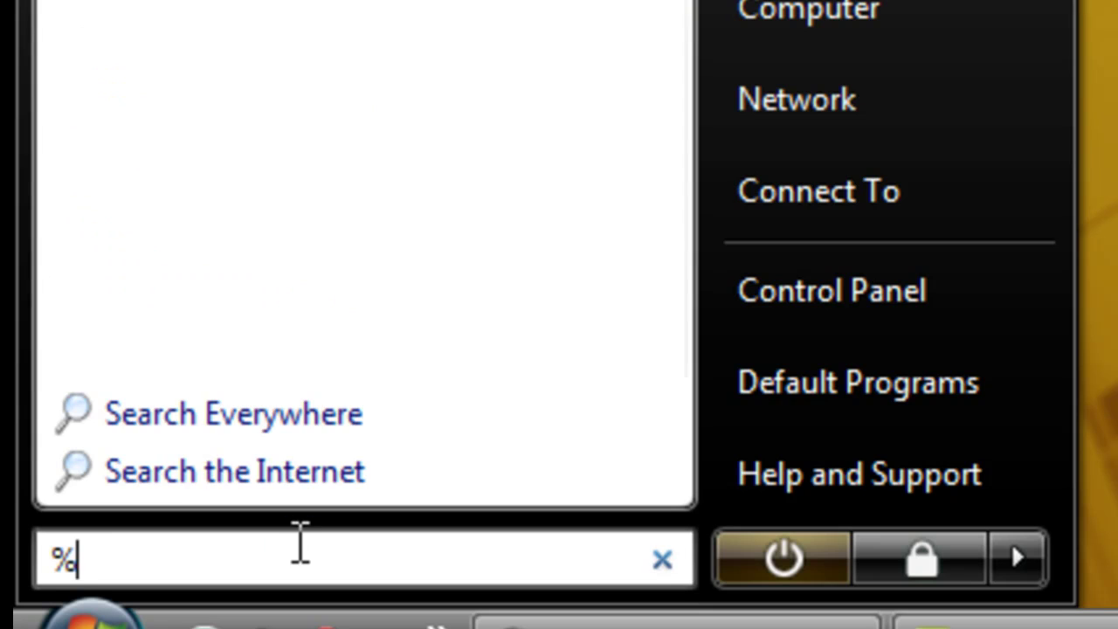
{"action": "type", "text": "appdata%"}
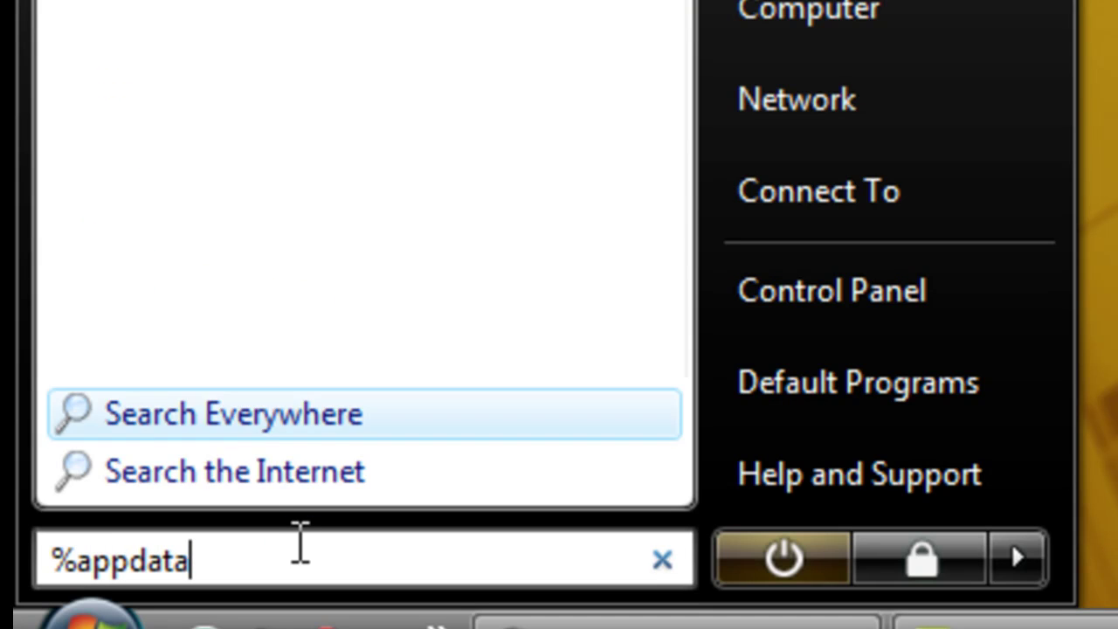
{"action": "key", "text": "Return"}
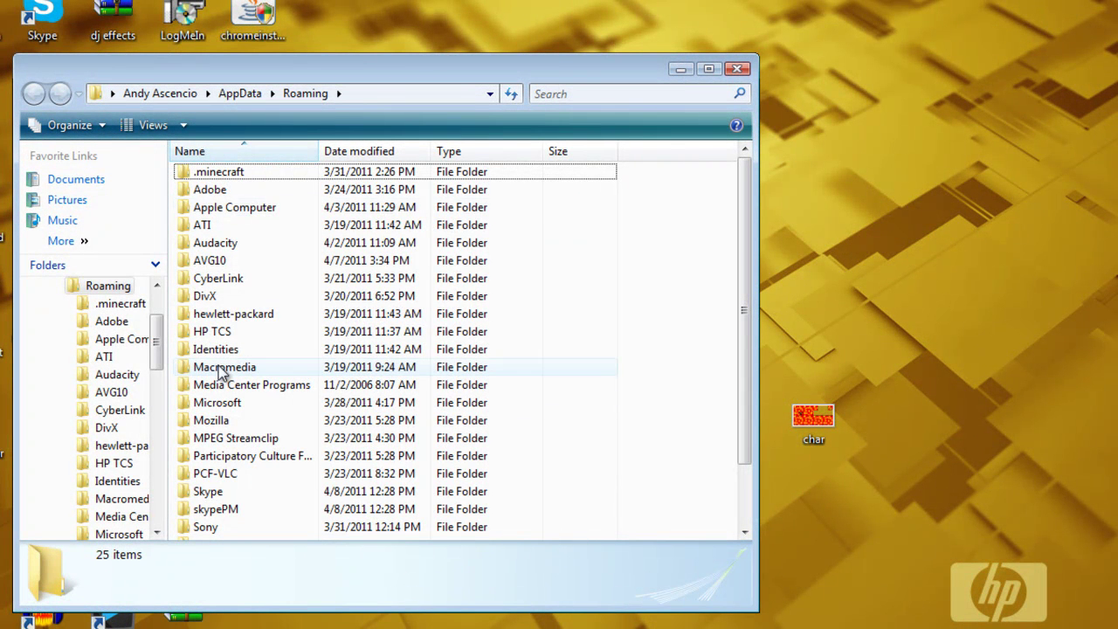
Step: Browse into .minecraft\bin, open minecraft.jar in WinRAR, and enter its mob folder
{"action": "double_click", "coordinate": [220, 173]}
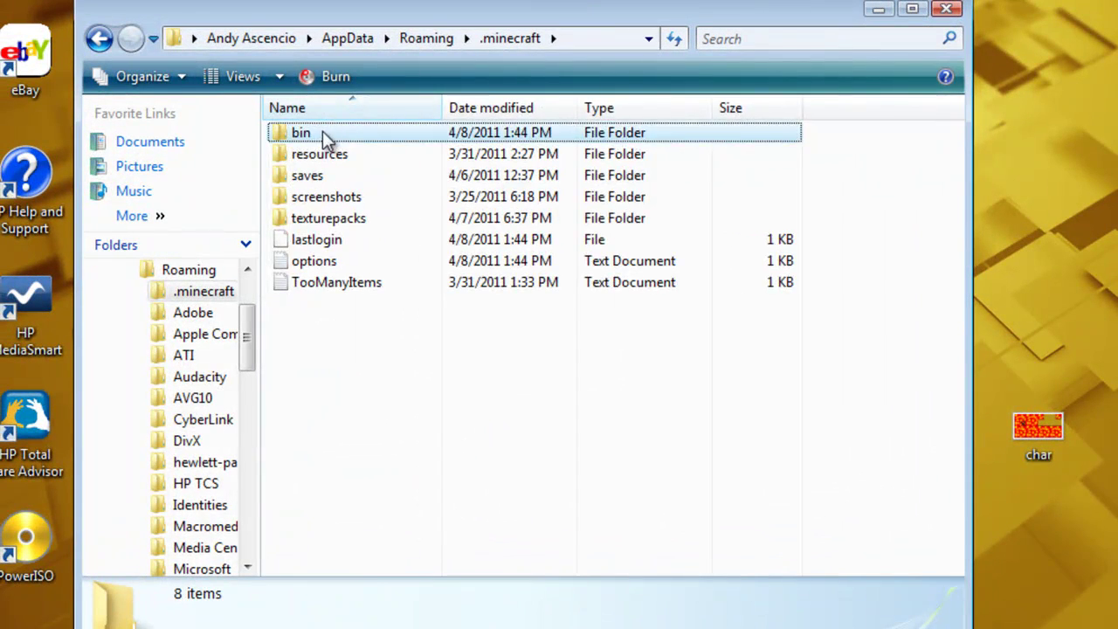
{"action": "double_click", "coordinate": [322, 132]}
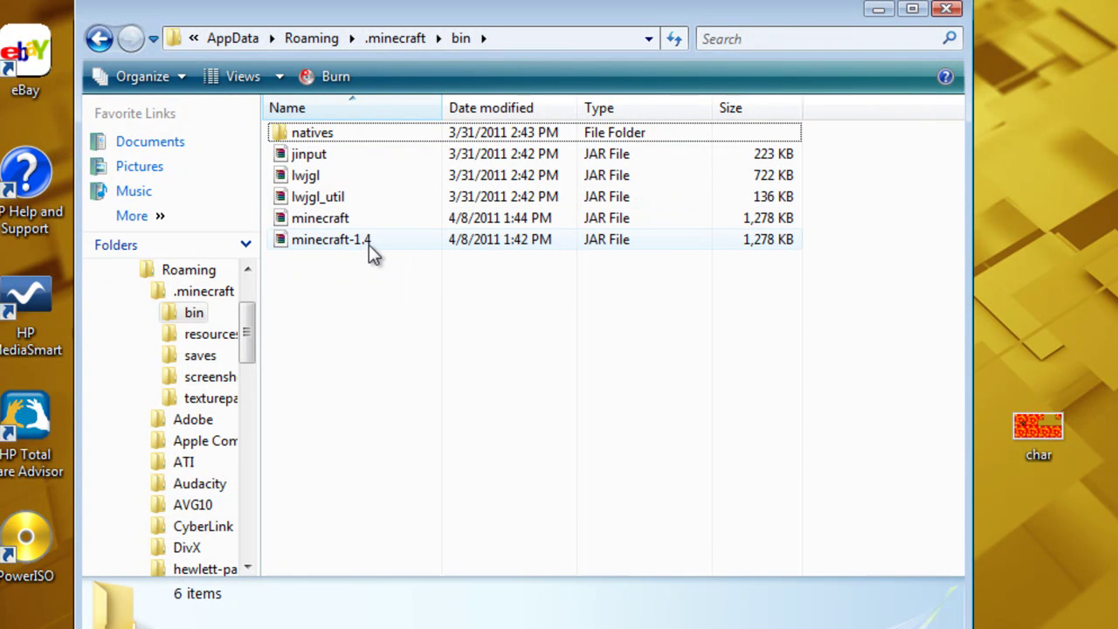
{"action": "left_click", "coordinate": [356, 224]}
{"action": "double_click", "coordinate": [356, 225]}
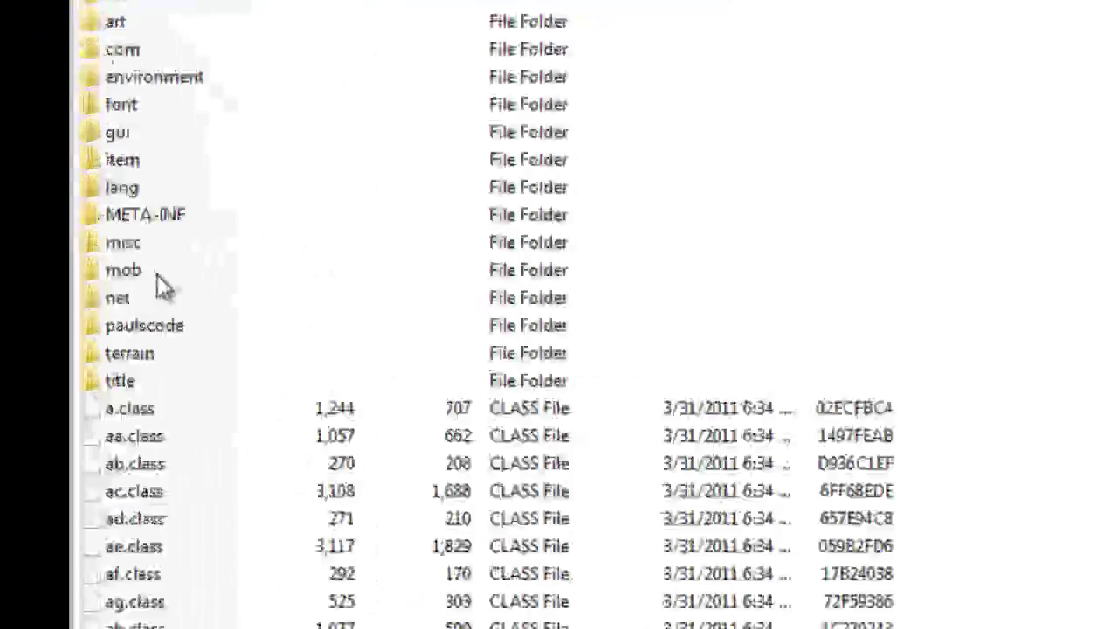
{"action": "double_click", "coordinate": [77, 278]}
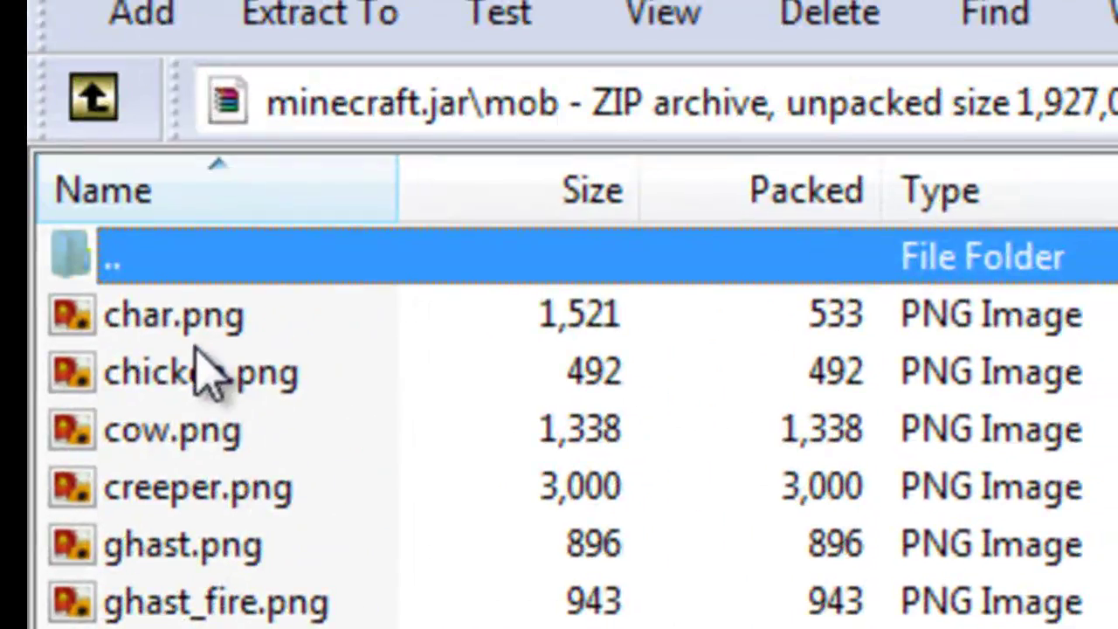
Step: Delete the original char.png from minecraft.jar's mob folder
{"action": "left_click", "coordinate": [187, 333]}
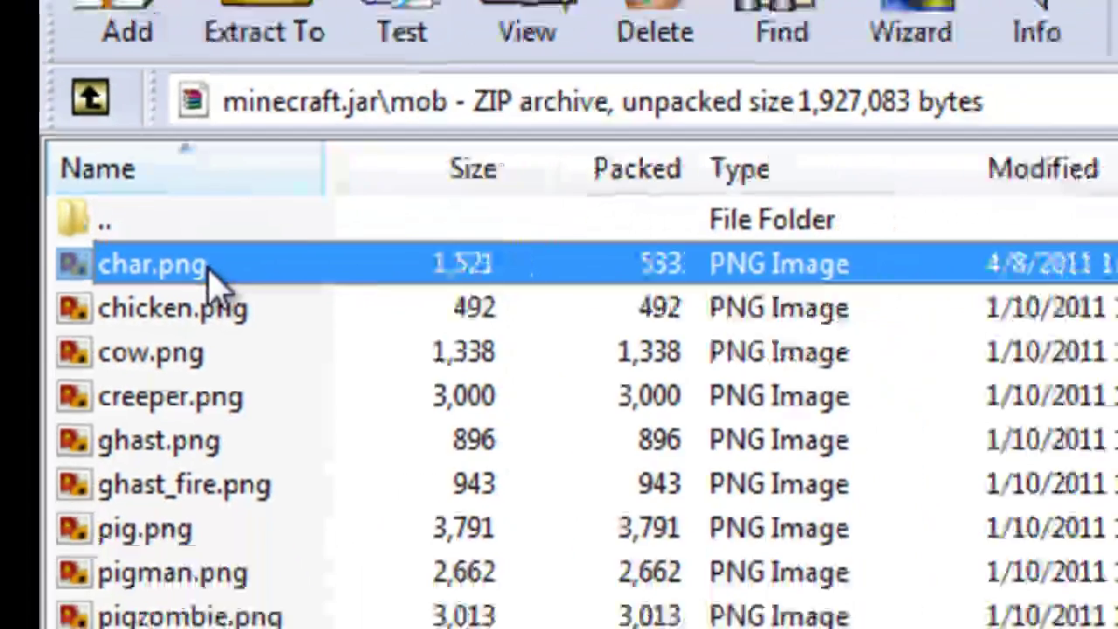
{"action": "key", "text": "Delete"}
{"action": "key", "text": "Return"}
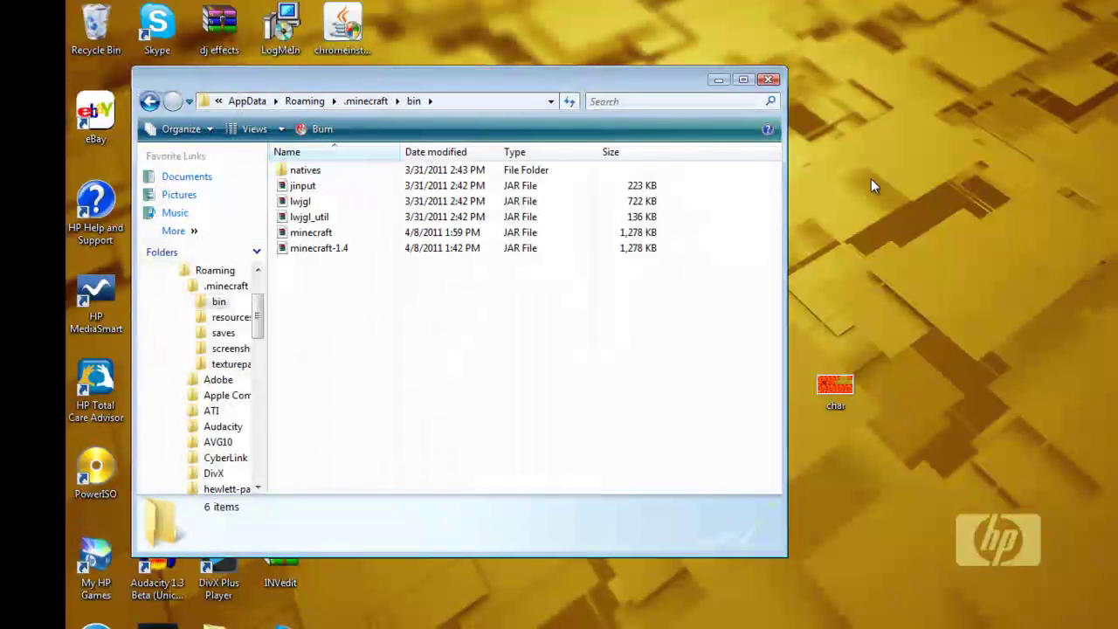
Step: Drag the downloaded lava char.png from the desktop into the mob folder and confirm adding it
{"action": "left_click", "coordinate": [768, 80]}
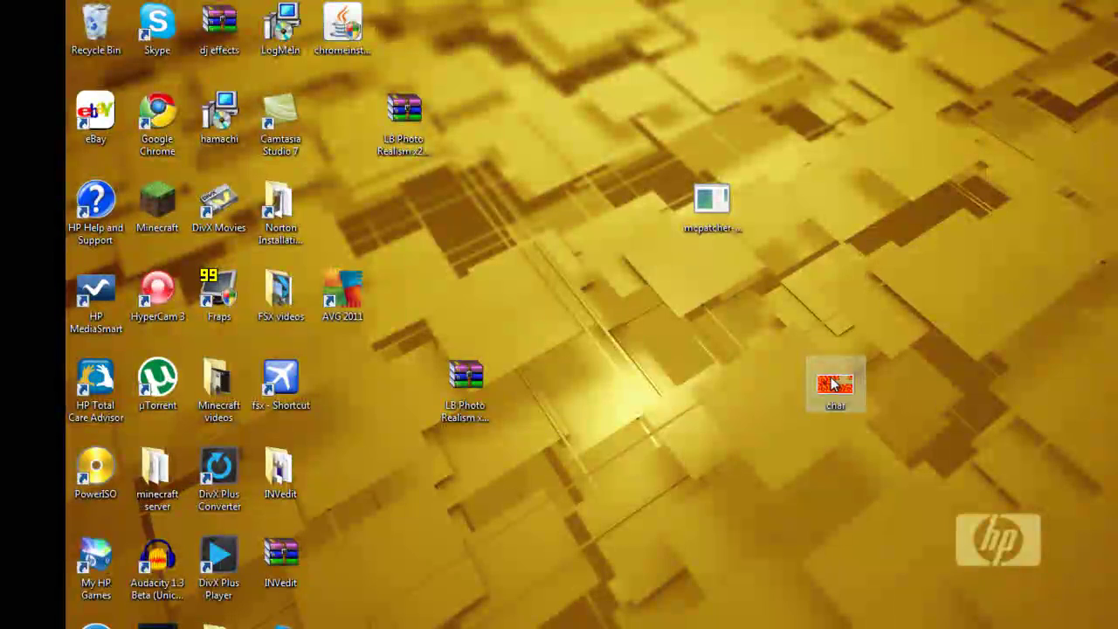
{"action": "left_click_drag", "start_coordinate": [832, 382], "coordinate": [661, 397]}
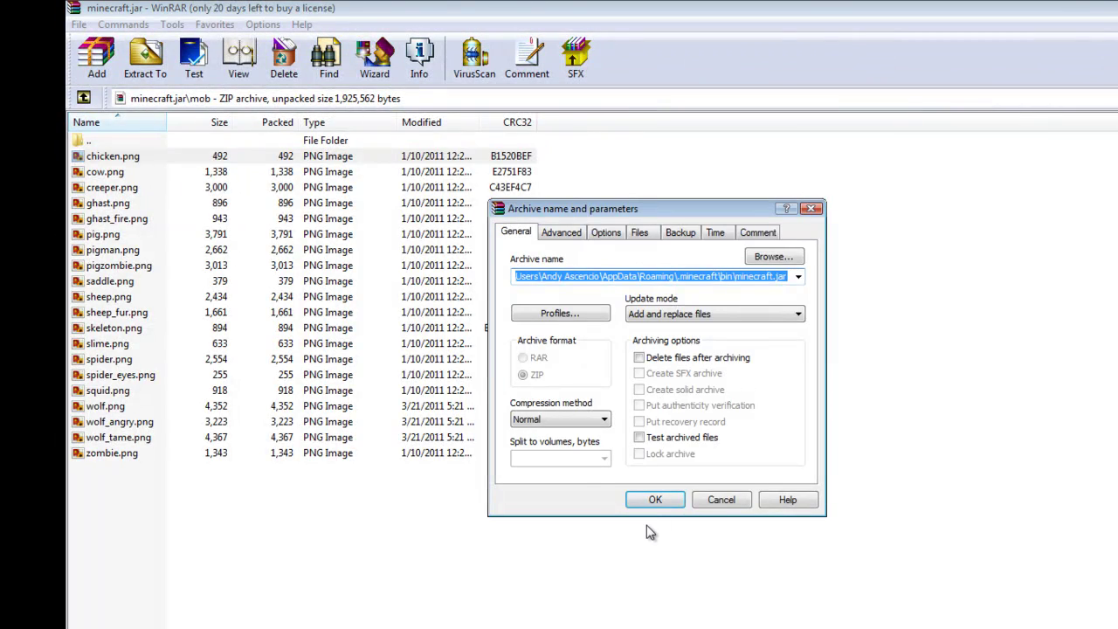
{"action": "left_click", "coordinate": [646, 499]}
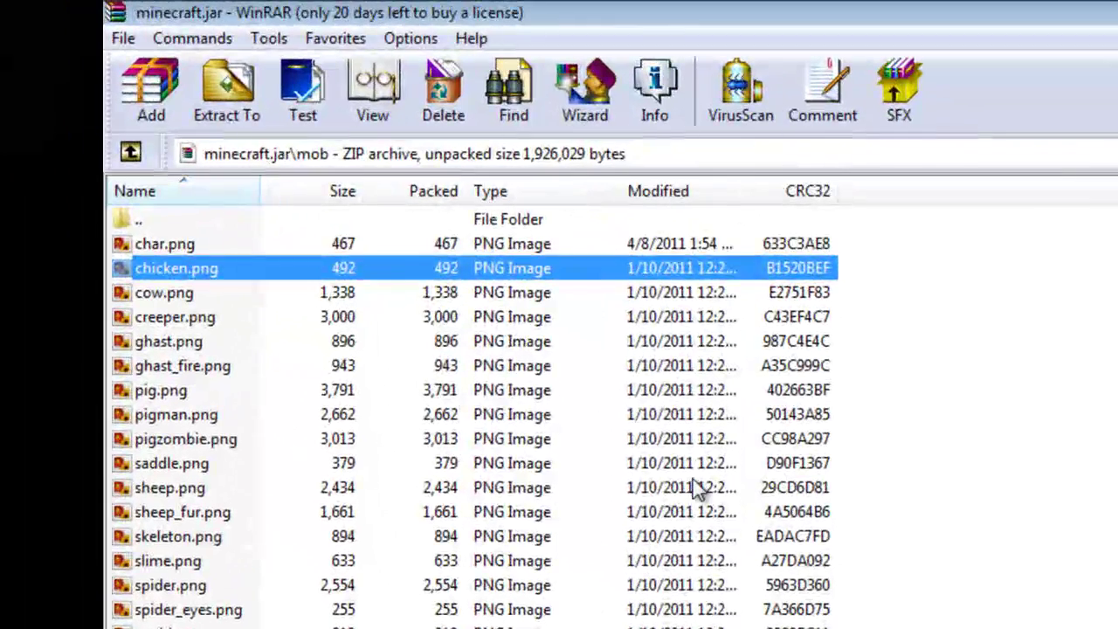
{"action": "left_click", "coordinate": [469, 250]}
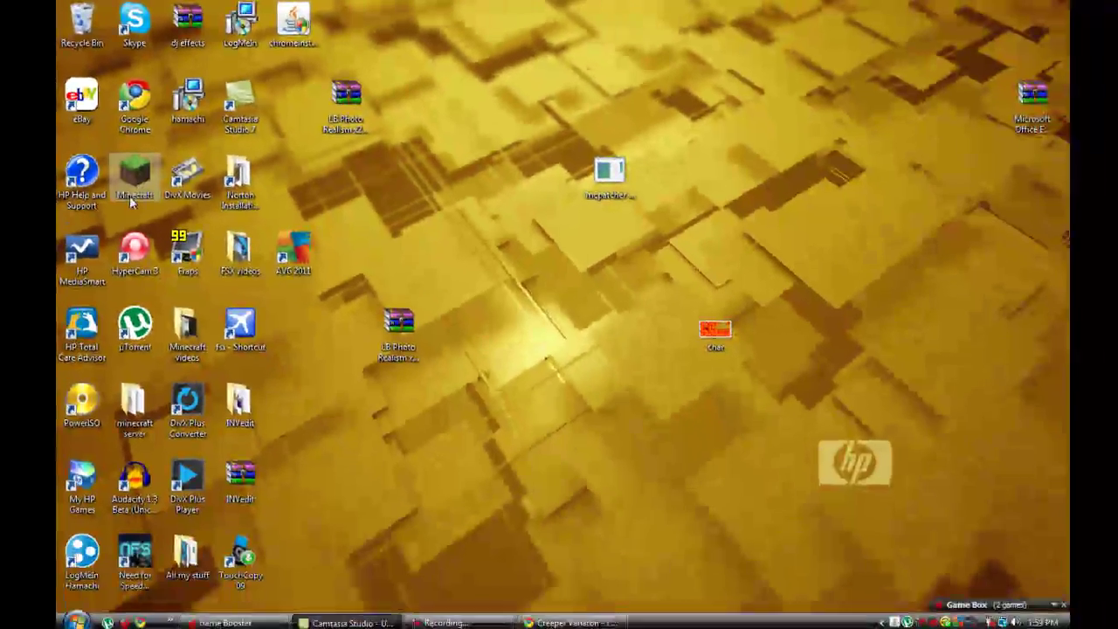
Step: Launch Minecraft from the desktop, get past the warning and launcher, and open Singleplayer
{"action": "double_click", "coordinate": [246, 314]}
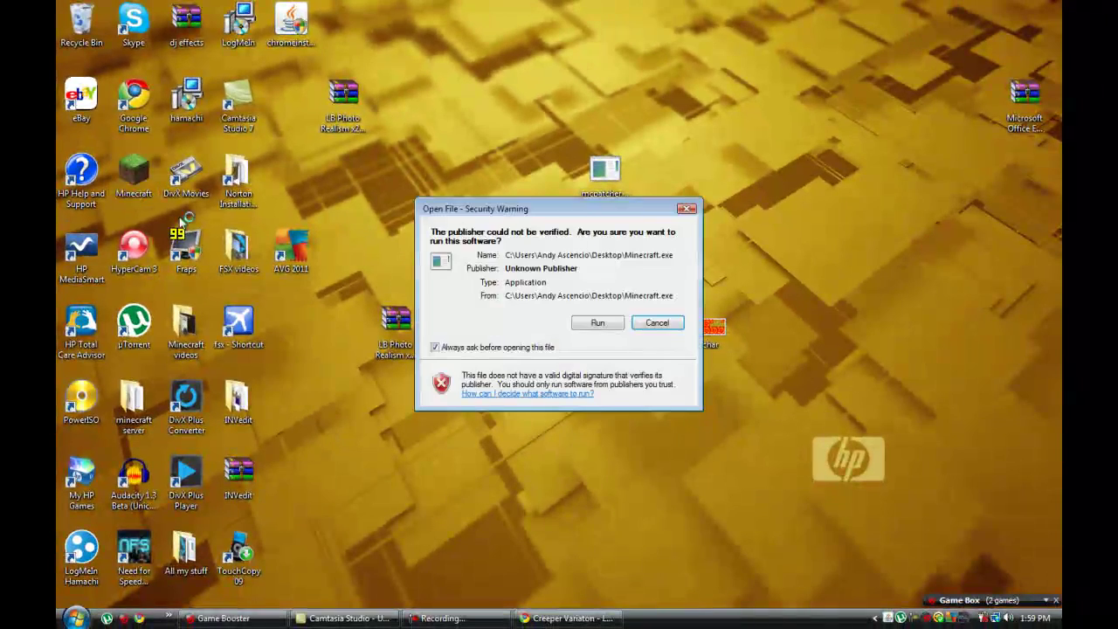
{"action": "left_click", "coordinate": [590, 323]}
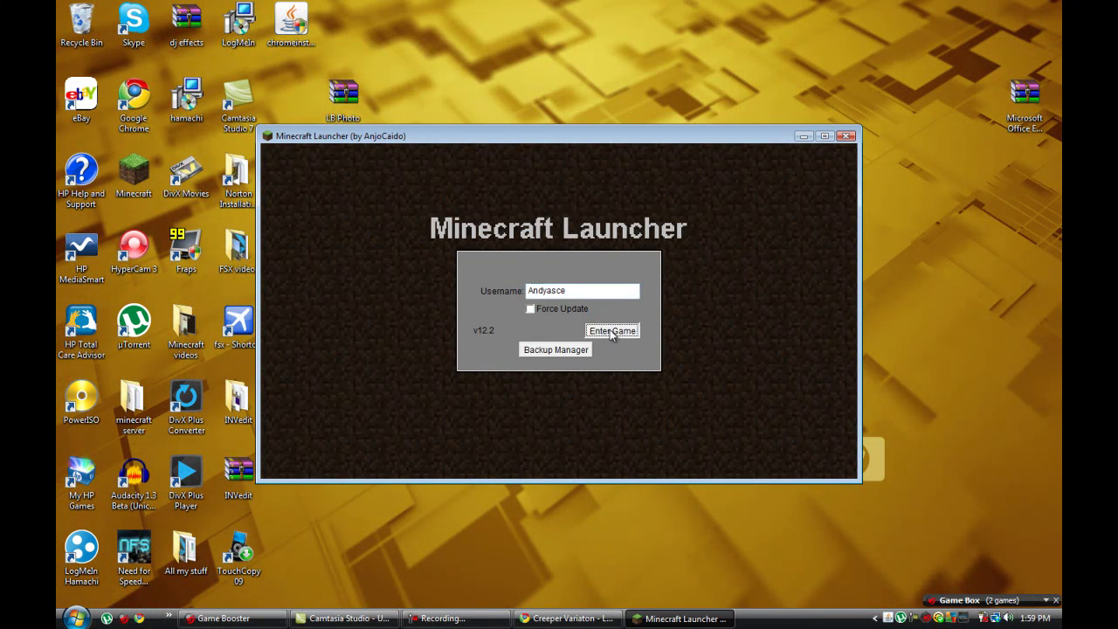
{"action": "left_click", "coordinate": [611, 331]}
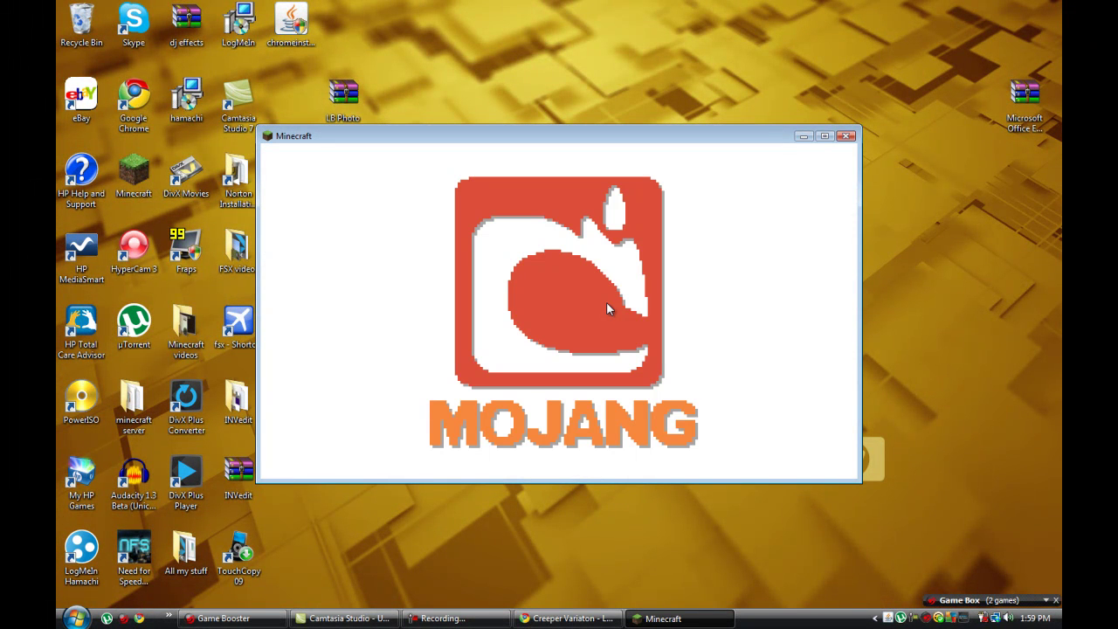
{"action": "left_click", "coordinate": [606, 301]}
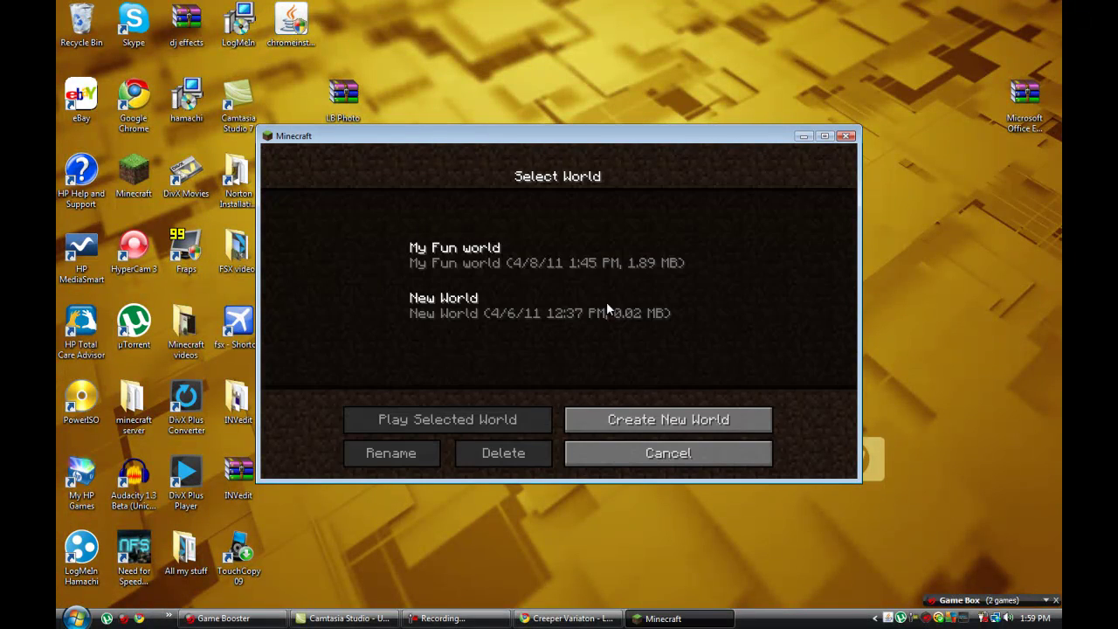
Step: Maximize the game, load My Fun world, and view the lava creeper skin in third person
{"action": "left_click", "coordinate": [824, 136]}
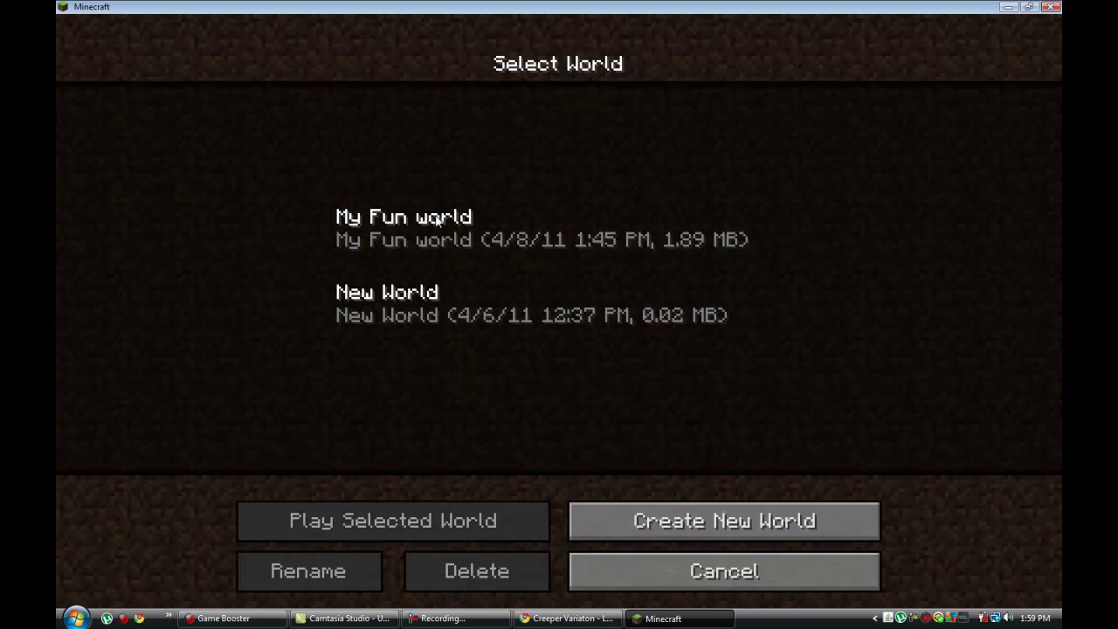
{"action": "double_click", "coordinate": [439, 232]}
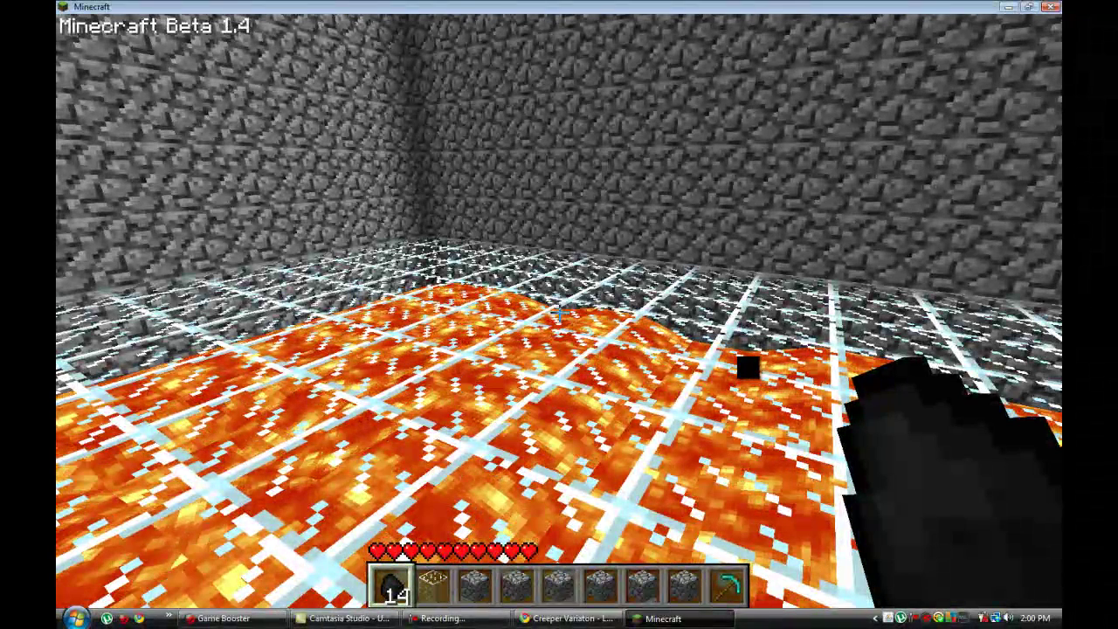
{"action": "key", "text": "F5"}
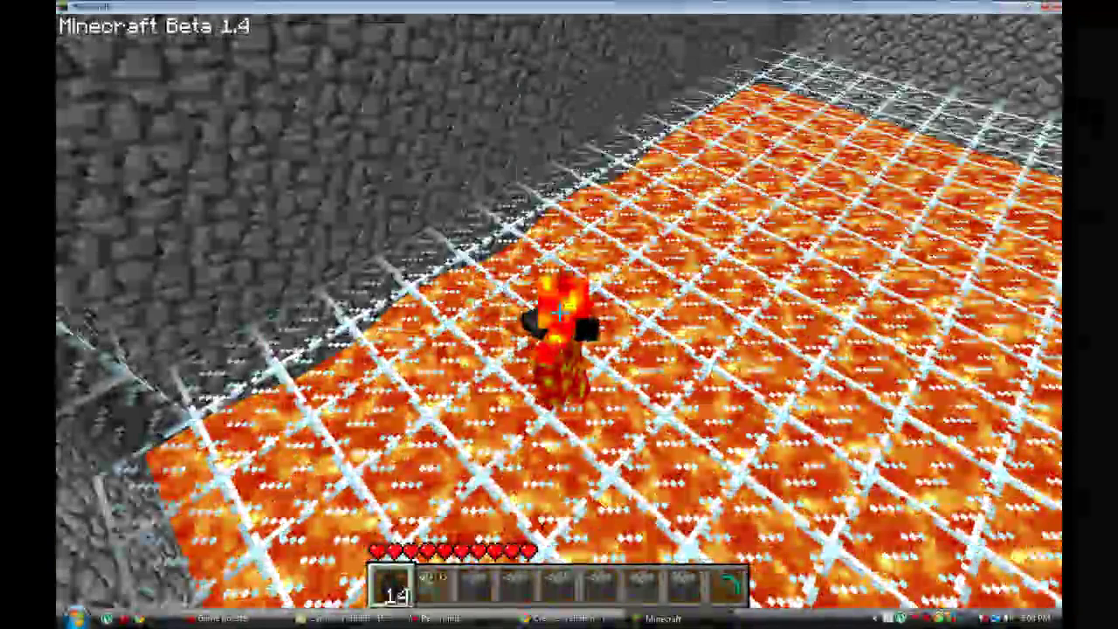
{"action": "key", "text": "e"}
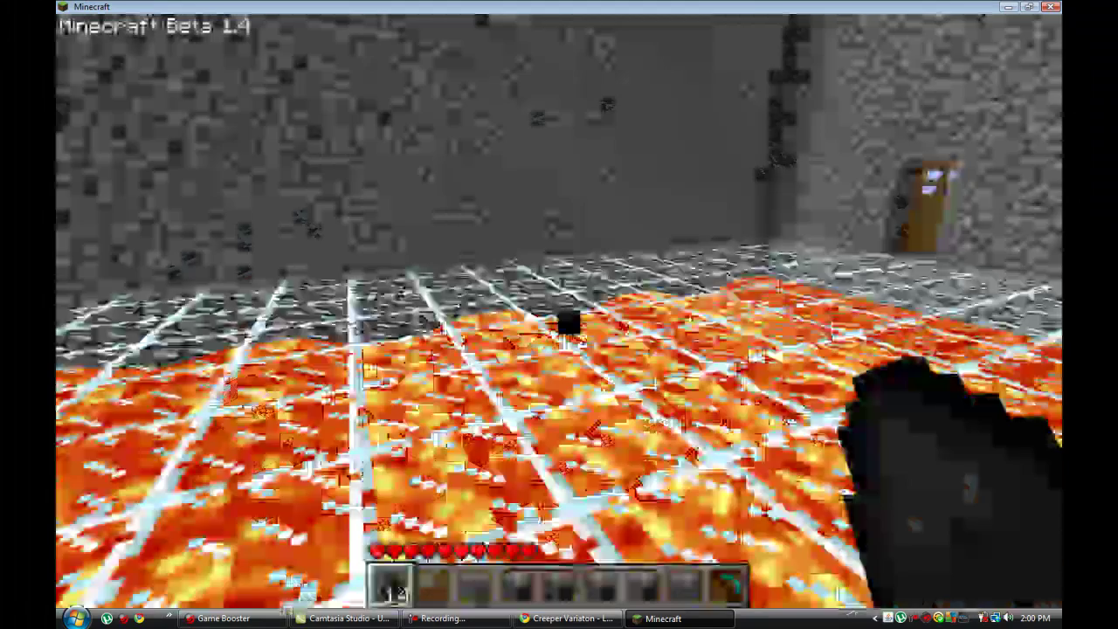
{"action": "key", "text": "2"}
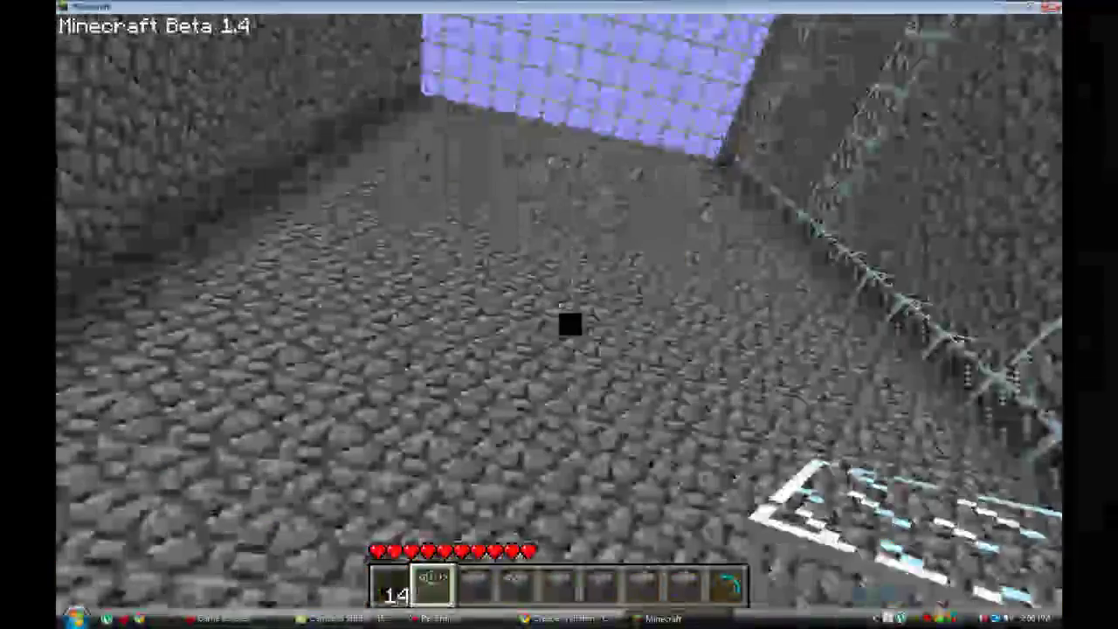